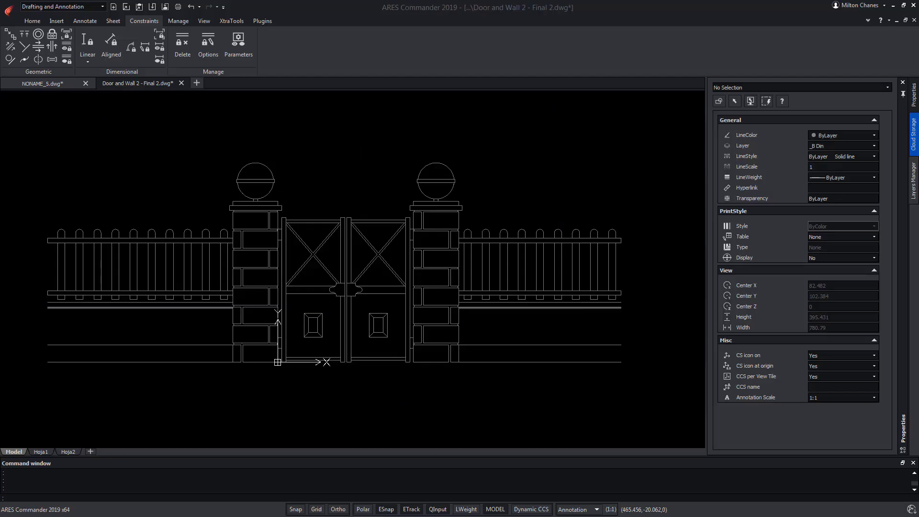
Select the gate block and shorten its left fence to Distance1 120.
left_click(341, 205)
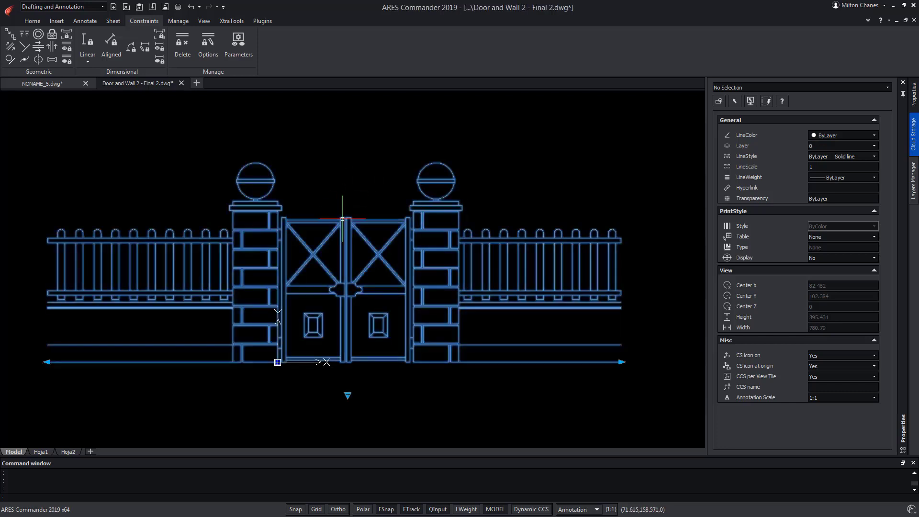
left_click(48, 362)
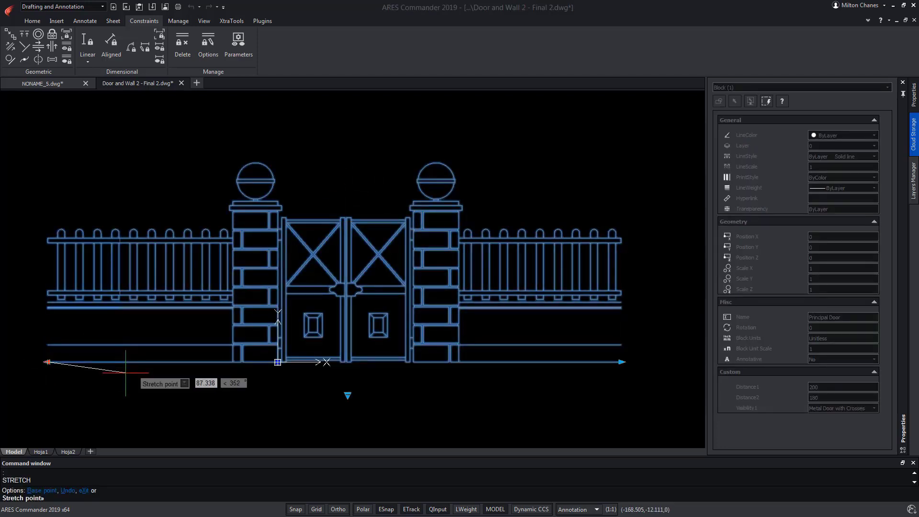
left_click(126, 372)
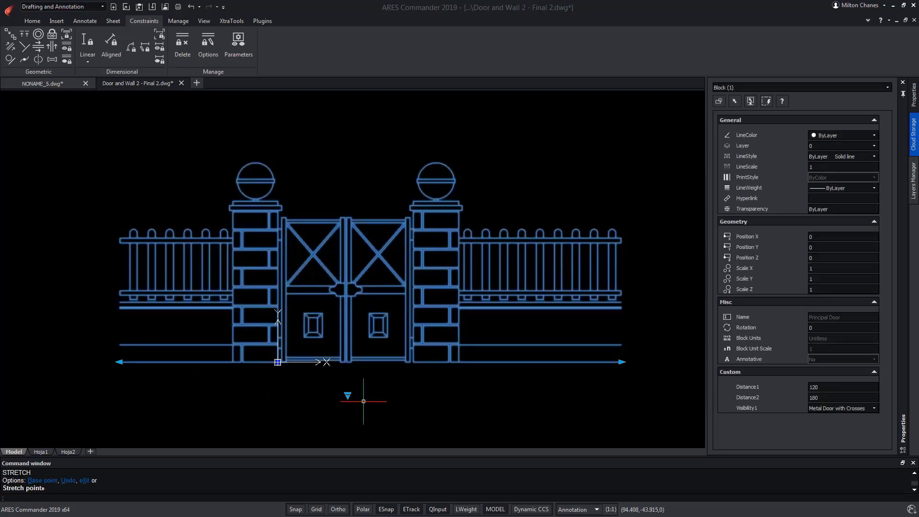
Cycle the gate through the Metal Door and Wood and Metal Door styles, ending on Metal Door with Bars.
left_click(348, 397)
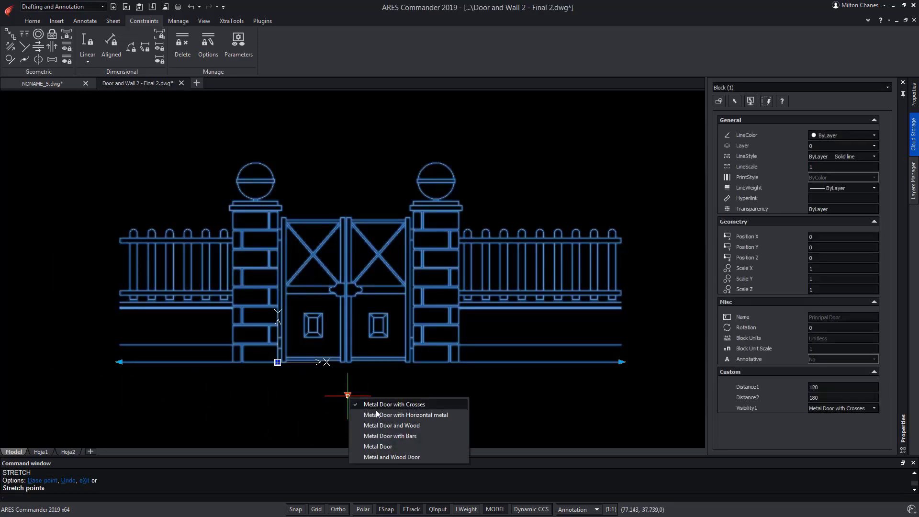
left_click(395, 424)
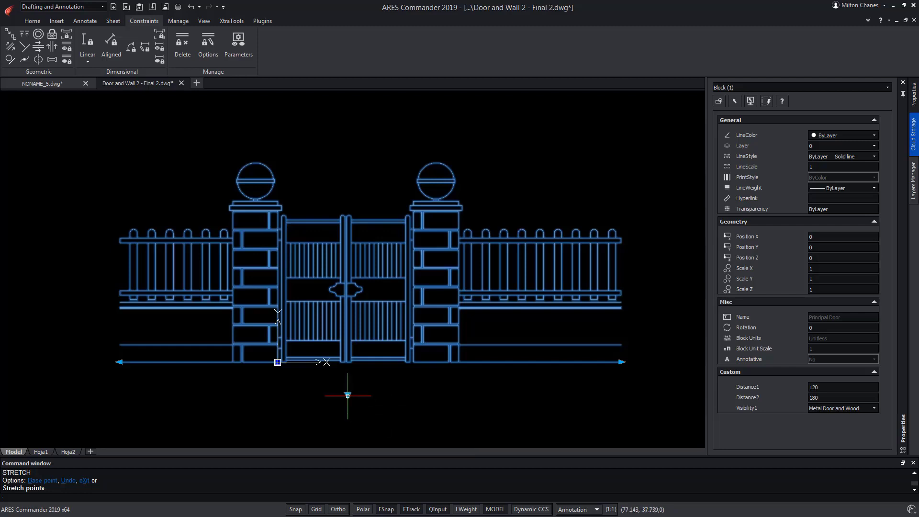
left_click(348, 397)
left_click(391, 446)
left_click(348, 396)
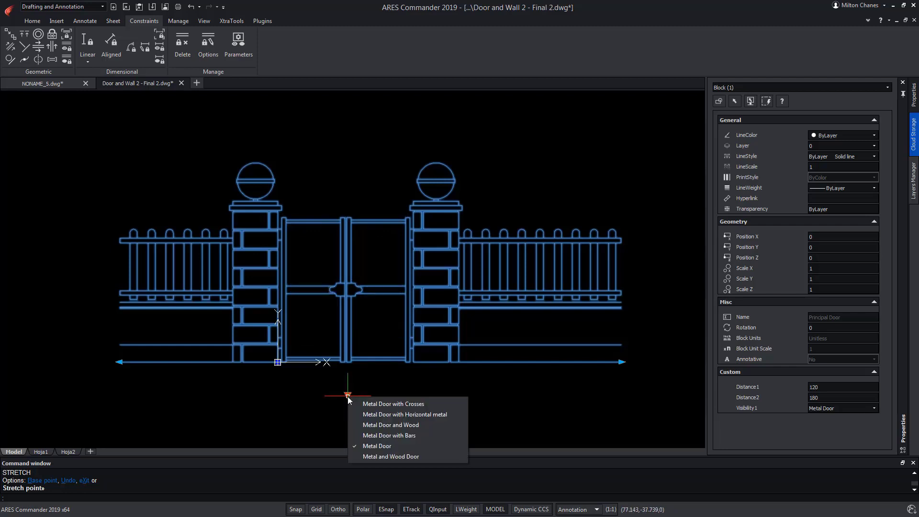
left_click(380, 436)
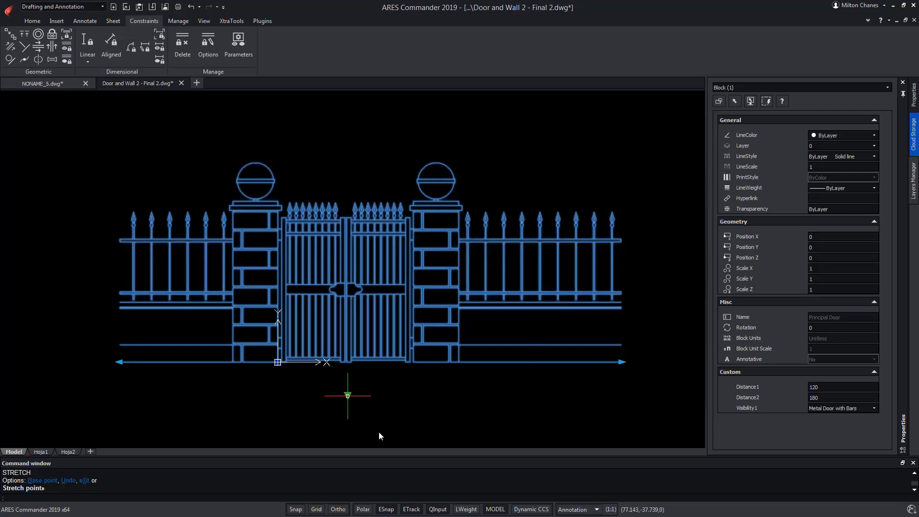
left_click(120, 362)
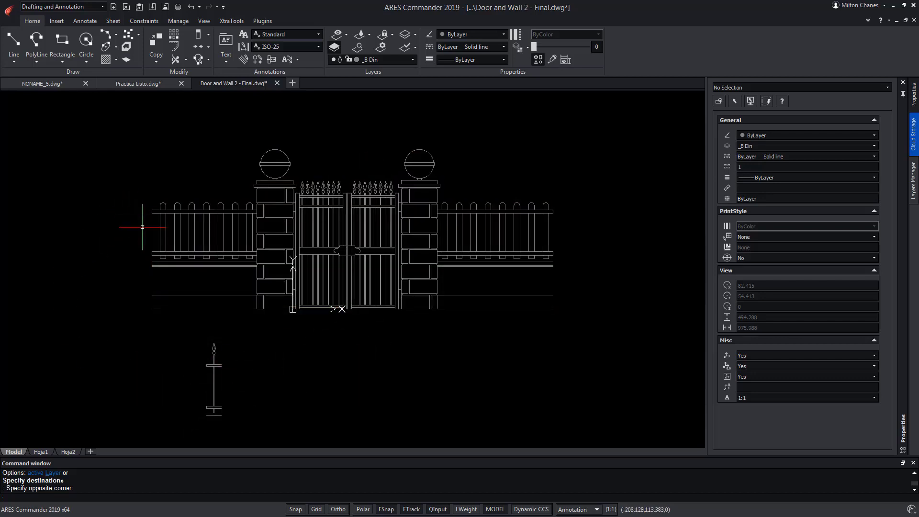
Window-select the small spiked post below the gate and cut it with Ctrl+X.
left_click(178, 328)
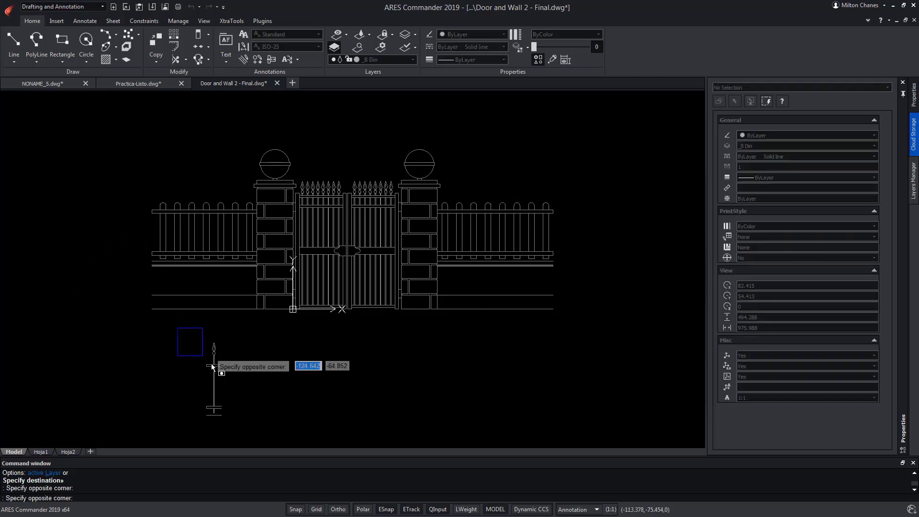
left_click(260, 424)
key("ctrl+x")
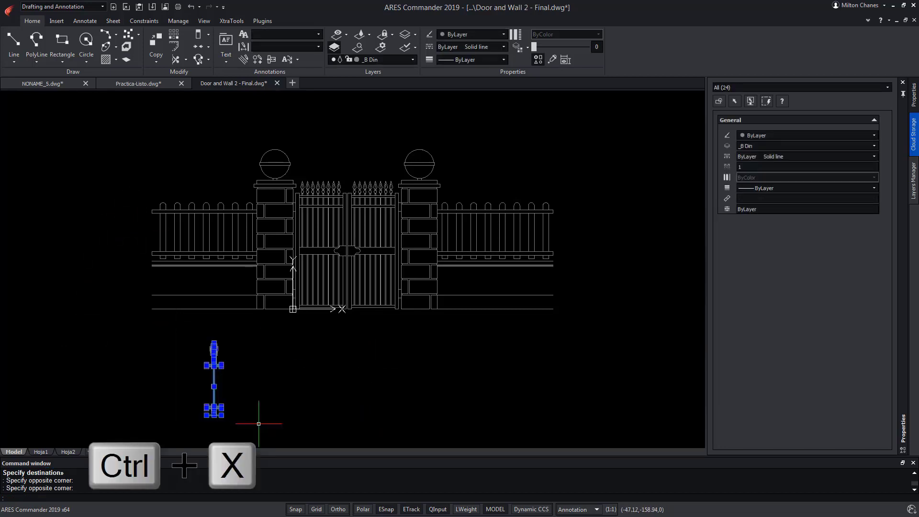
Edit the Principal Door block, paste the spiked post left of the gate, and list visibility states.
double_click(323, 273)
left_click(468, 336)
key("ctrl+v")
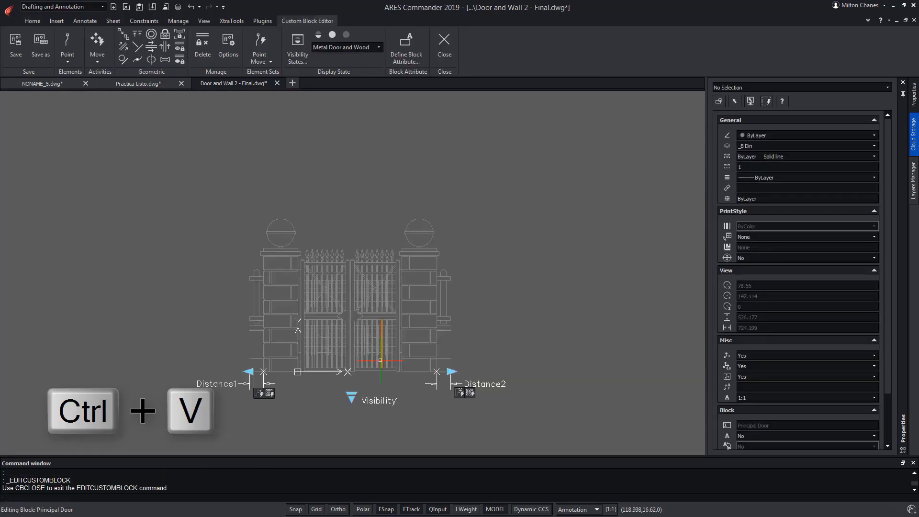
left_click(173, 223)
left_click(302, 40)
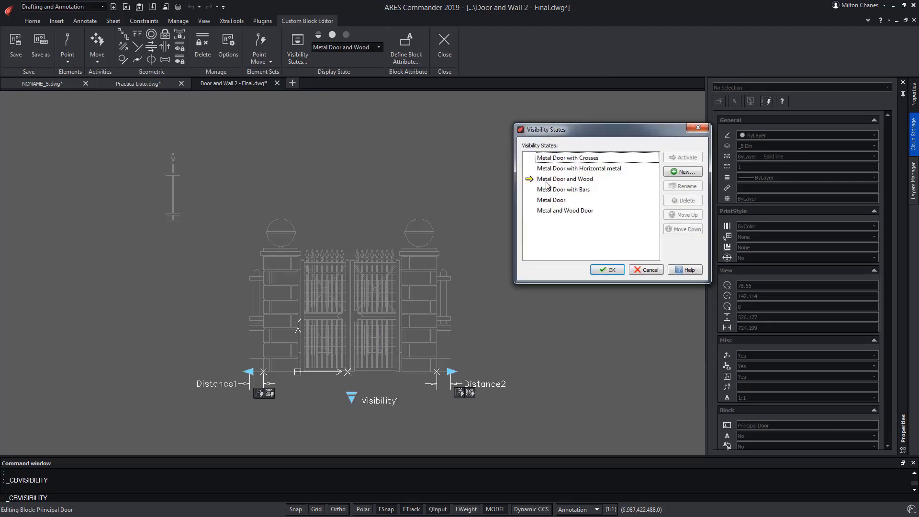
Activate the Metal Door with Crosses visibility state and close the Visibility States dialog.
left_click(586, 180)
left_click(561, 159)
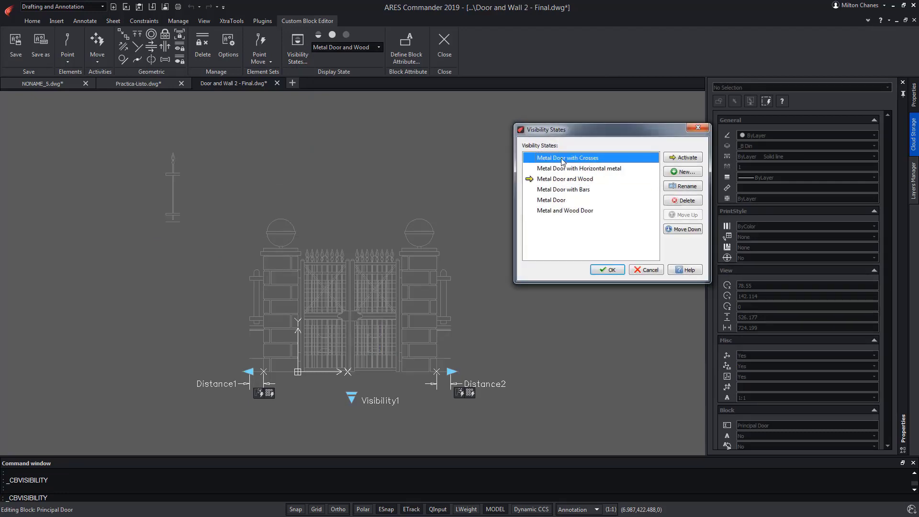
left_click(684, 158)
left_click(608, 270)
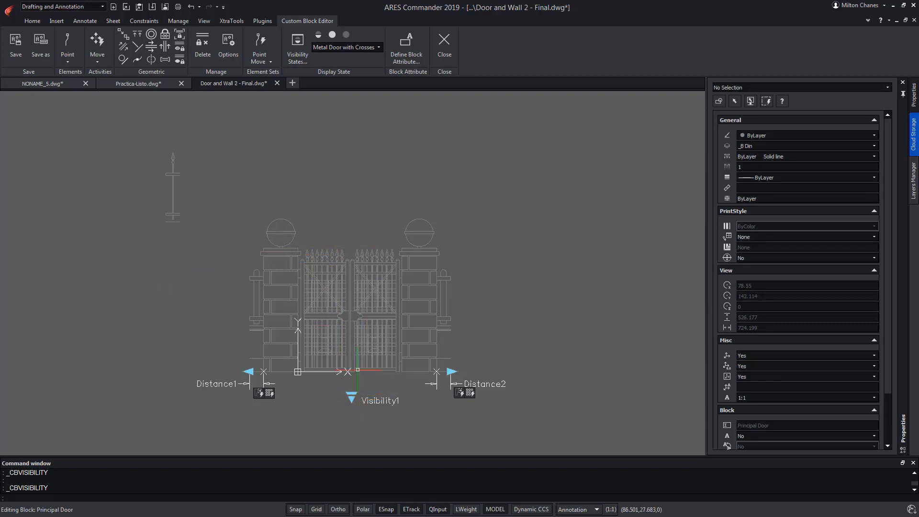
Turn off BVMODE and hide the pasted post in the Metal Door with Crosses state.
left_click(320, 37)
left_click(368, 46)
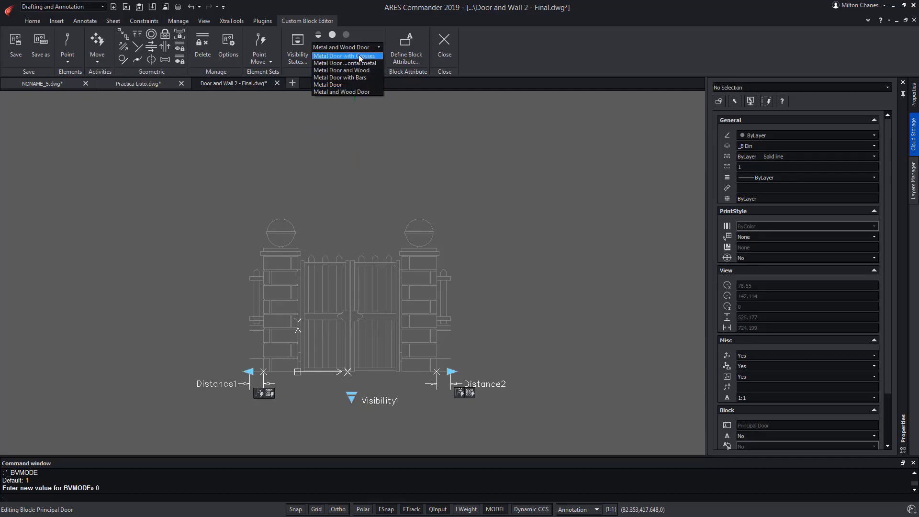
left_click(360, 56)
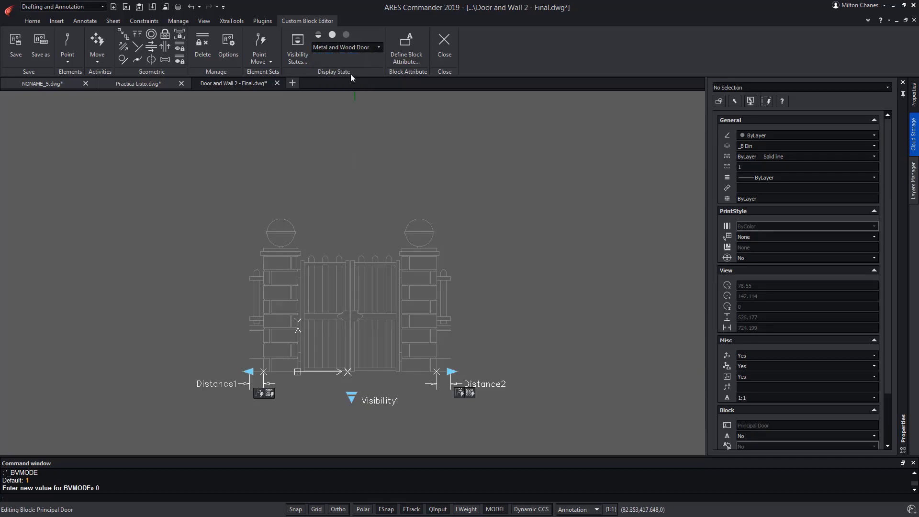
left_click(347, 35)
left_click(154, 141)
left_click(195, 220)
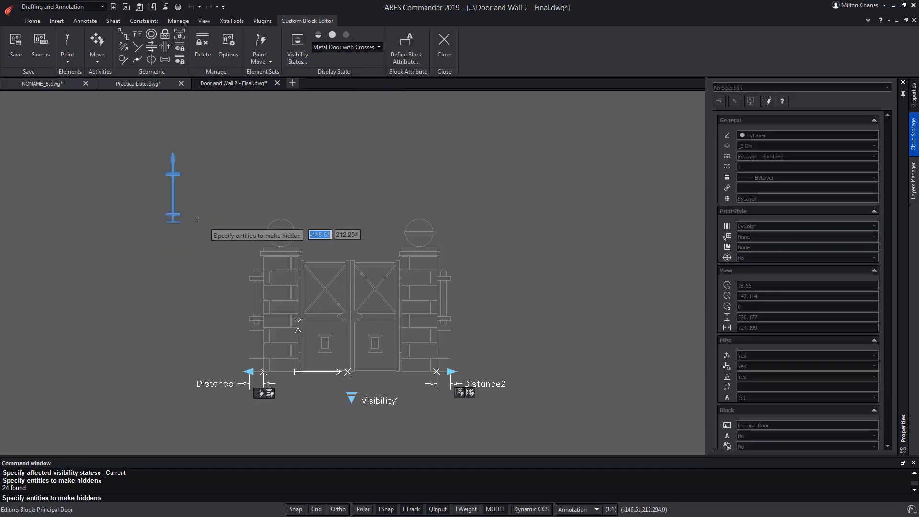
key("Return")
Hide the post in the Metal Door and Wood state too, then switch to Metal Door with Bars.
left_click(364, 48)
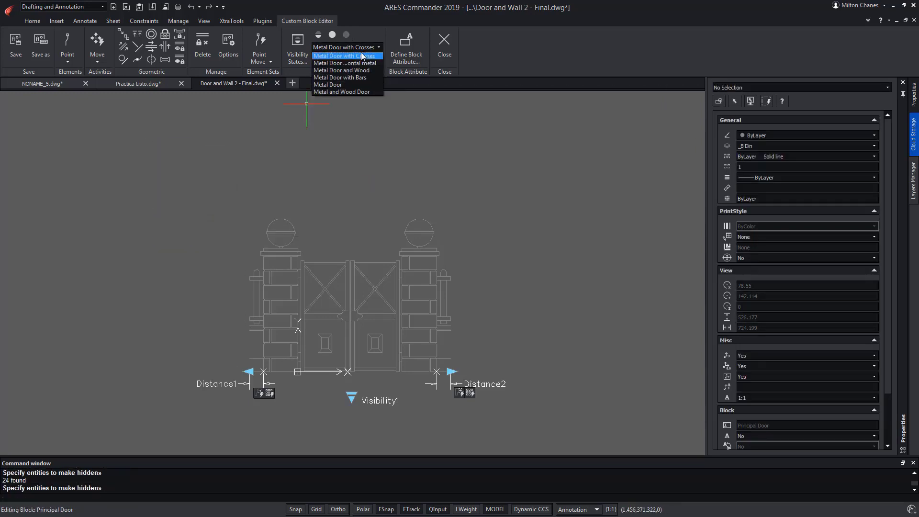
left_click(360, 65)
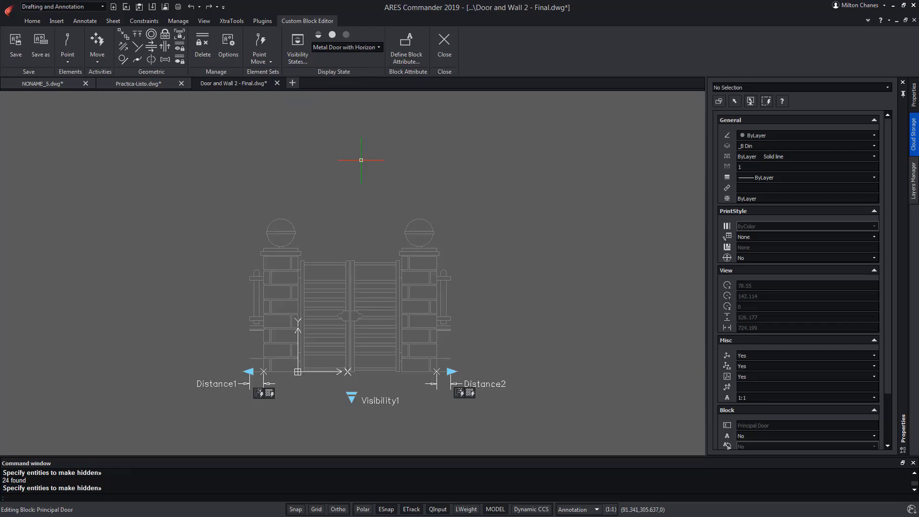
left_click(369, 47)
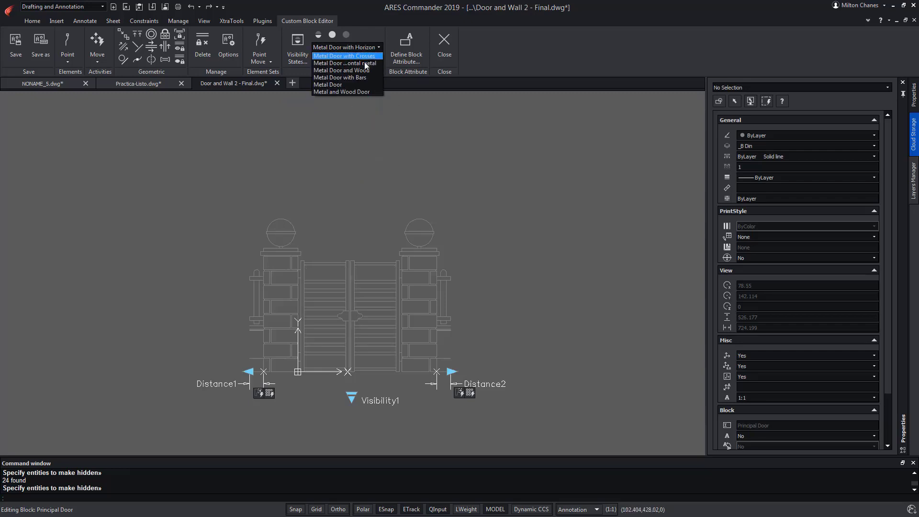
left_click(359, 71)
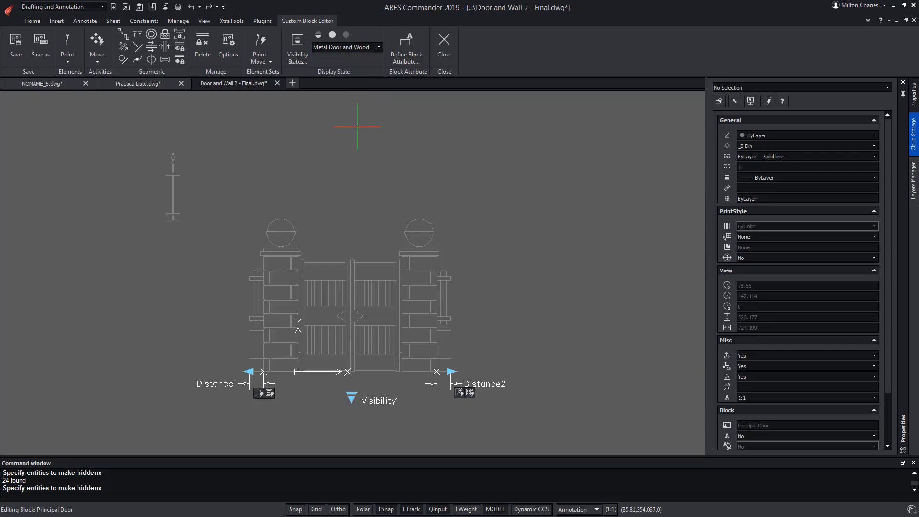
left_click(346, 35)
left_click(151, 122)
left_click(201, 246)
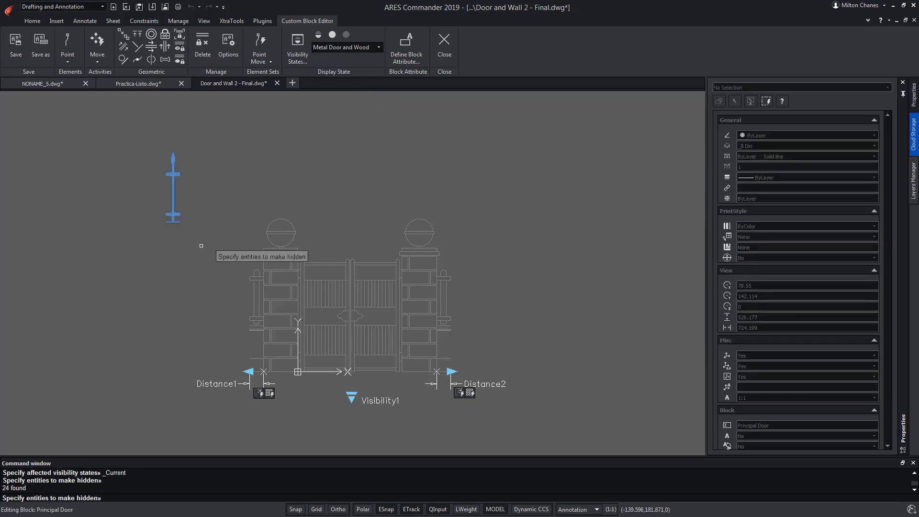
key("Return")
left_click(364, 47)
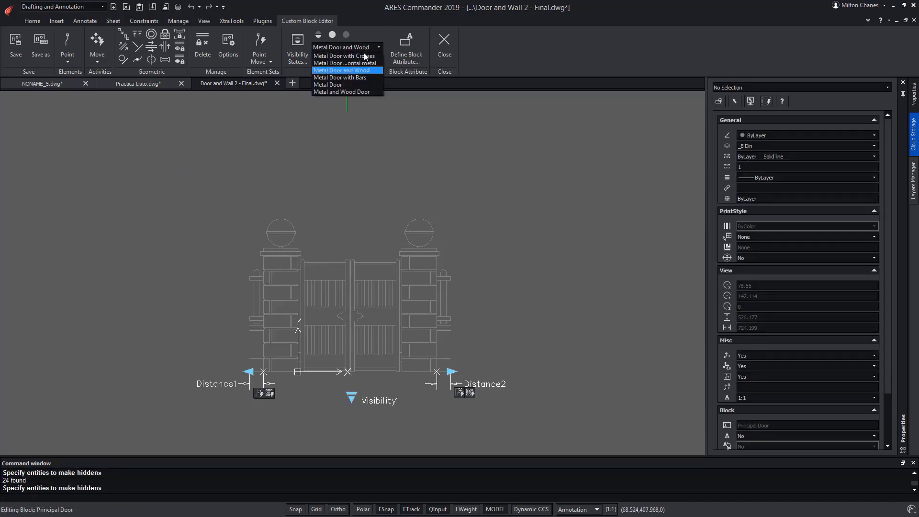
left_click(344, 75)
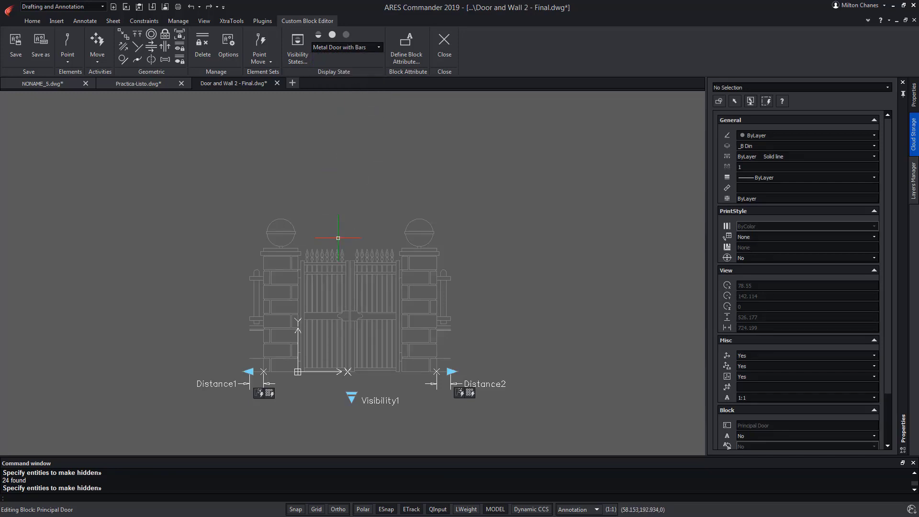
Make the spiked post visible in the current door style, toggling BVMODE on and back off.
left_click(318, 36)
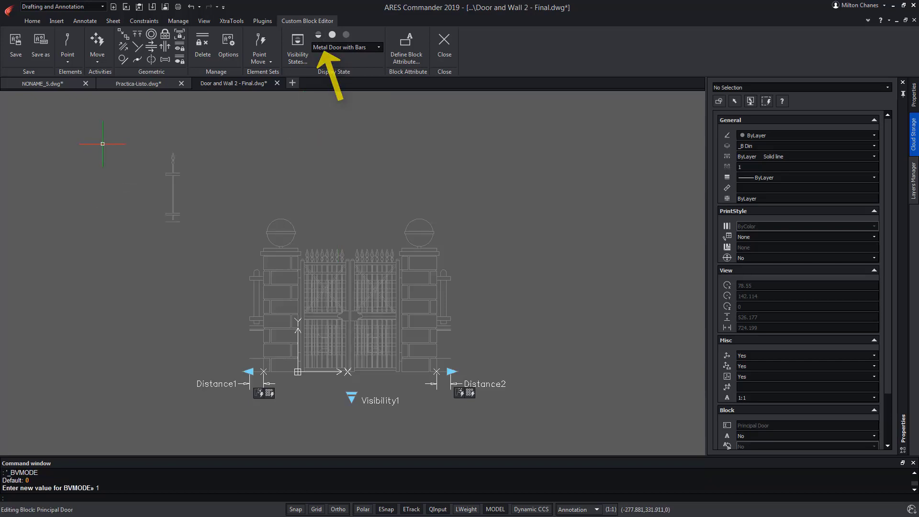
left_click(155, 133)
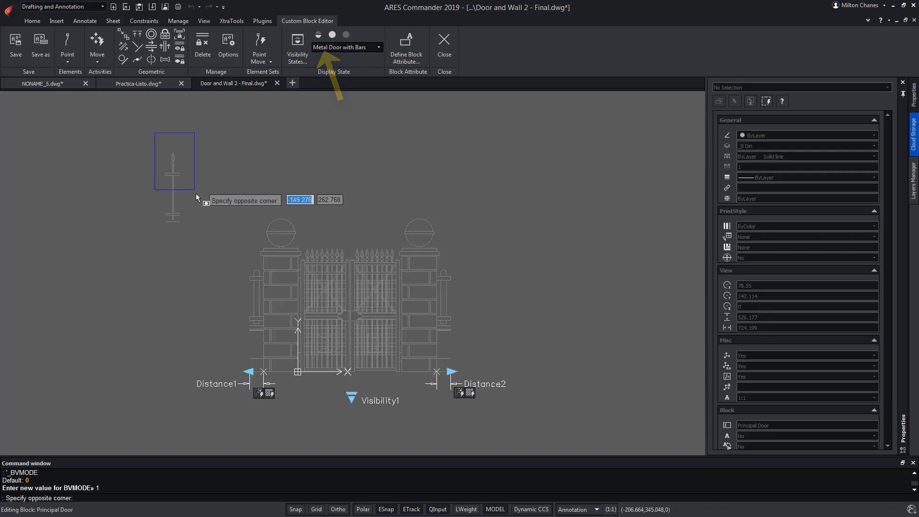
left_click(200, 240)
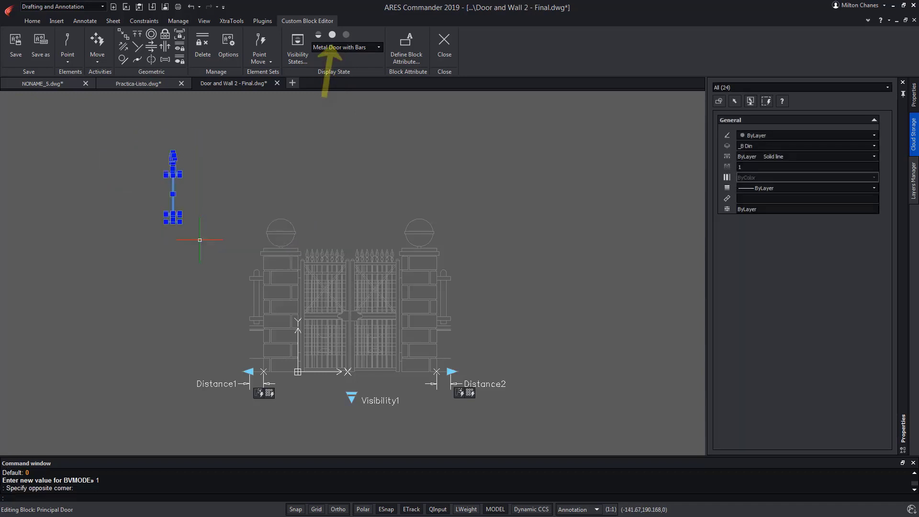
left_click(332, 36)
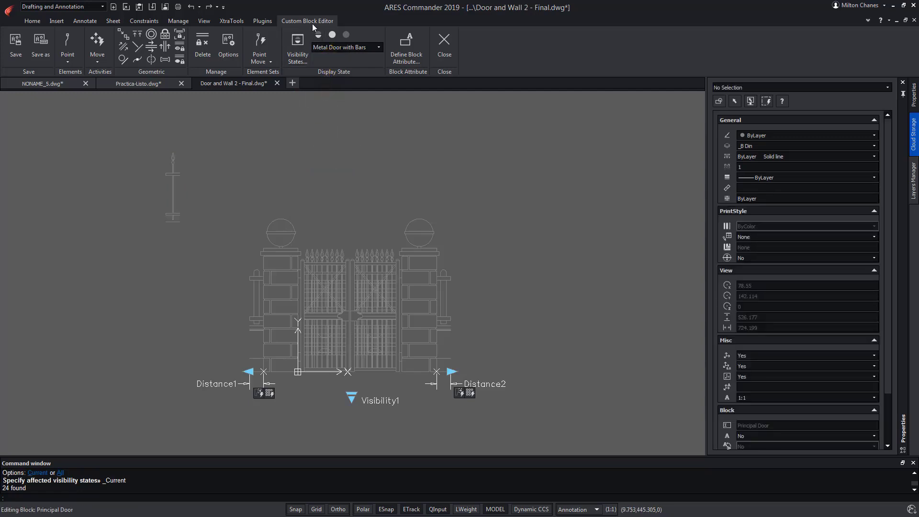
left_click(319, 37)
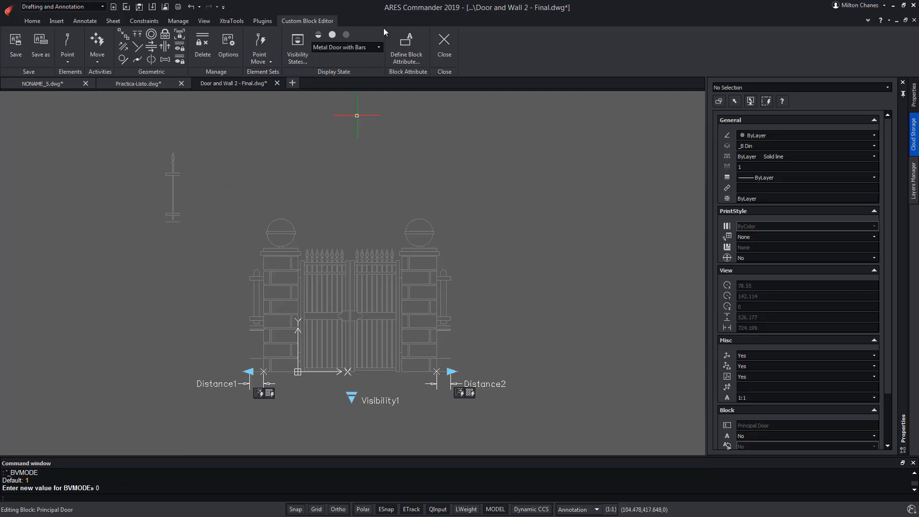
Preview the Metal Door and Metal and Wood Door styles, returning to Metal Door with Bars.
left_click(359, 47)
left_click(355, 81)
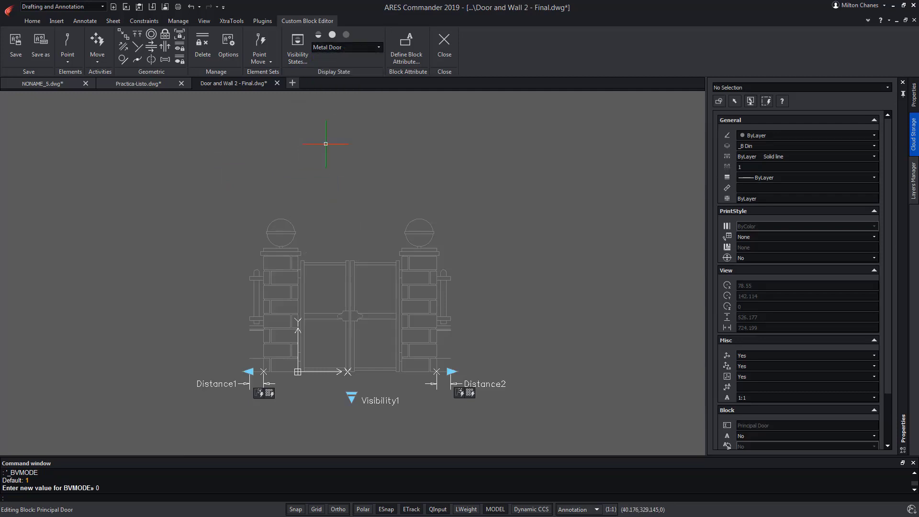
left_click(355, 47)
left_click(354, 74)
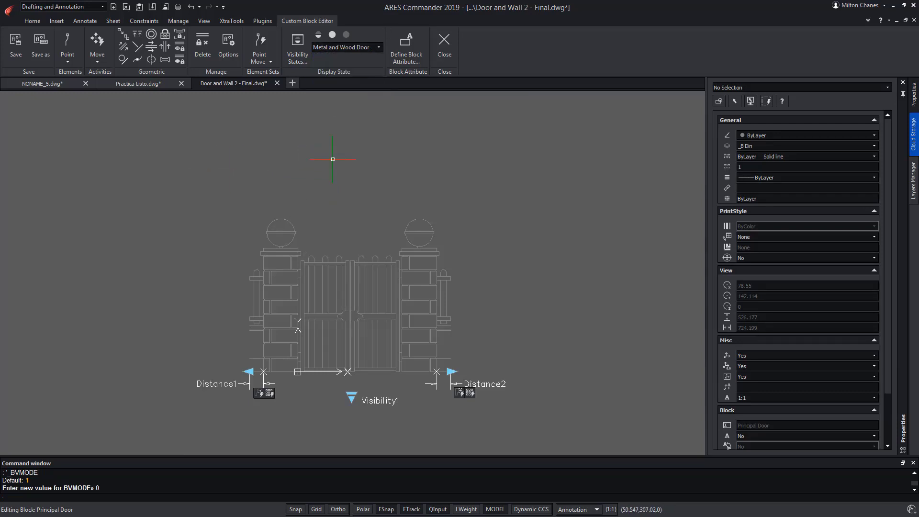
left_click(356, 47)
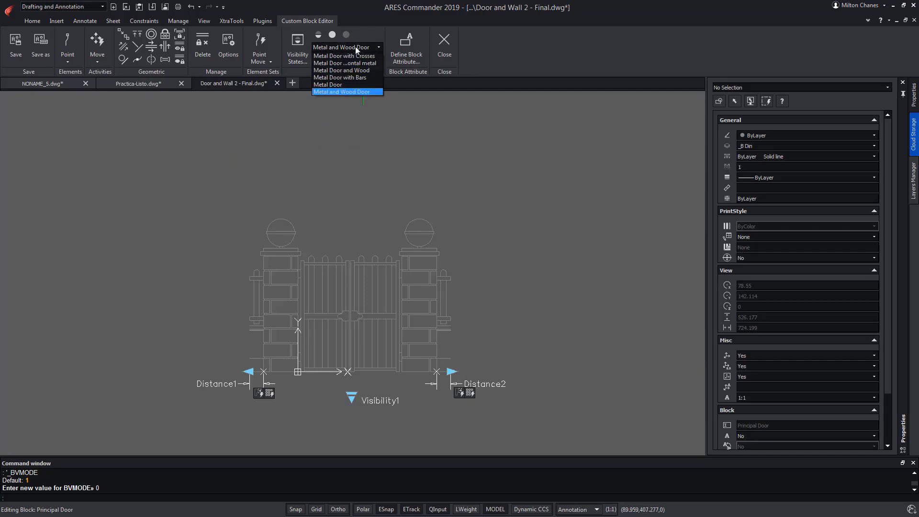
left_click(344, 78)
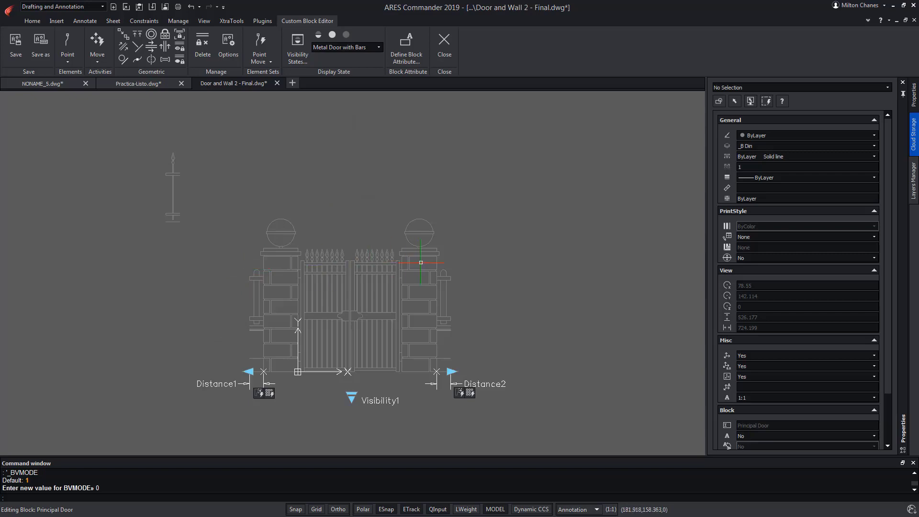
Hide the side handles on the right and left pillars in the Metal Door with Bars state.
left_click(464, 263)
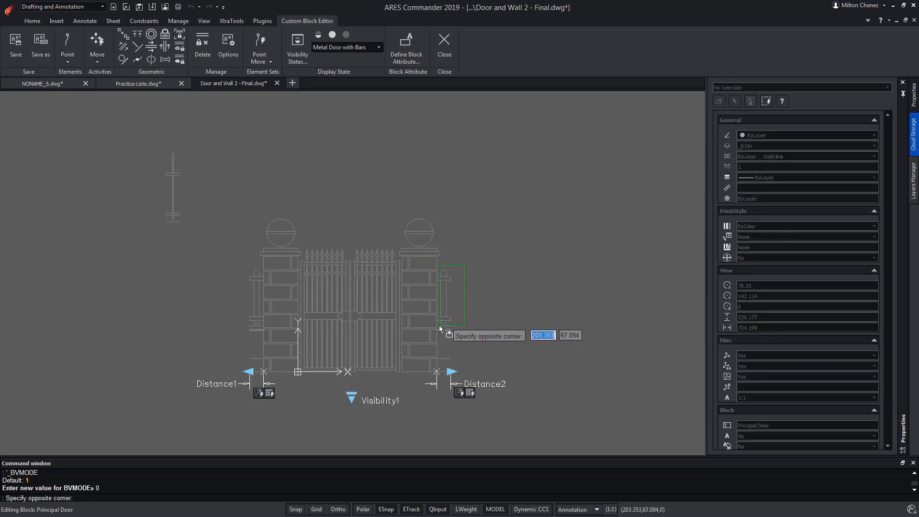
left_click(439, 326)
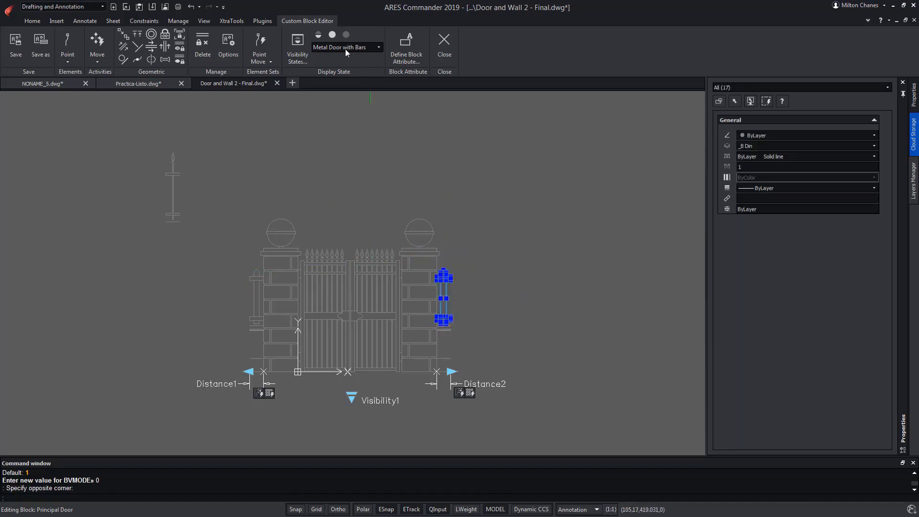
left_click(346, 35)
scroll(249, 249, "up", 5)
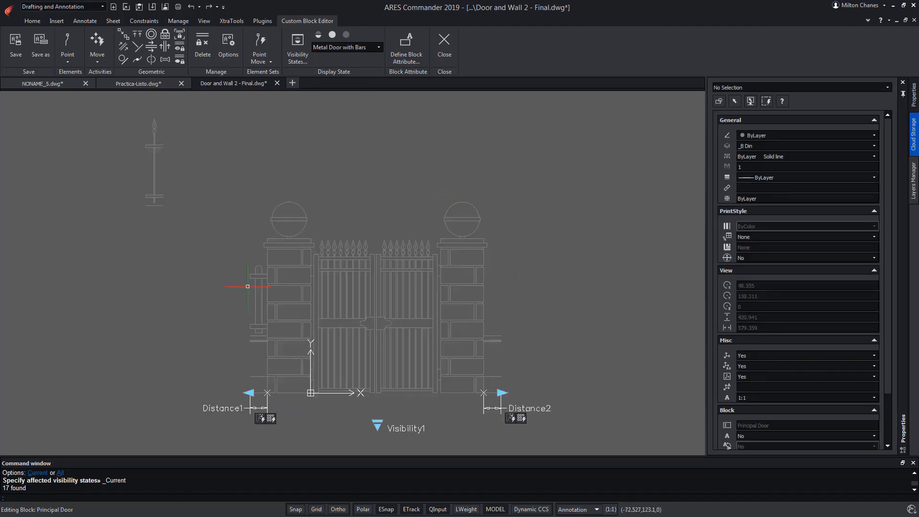
left_click(288, 232)
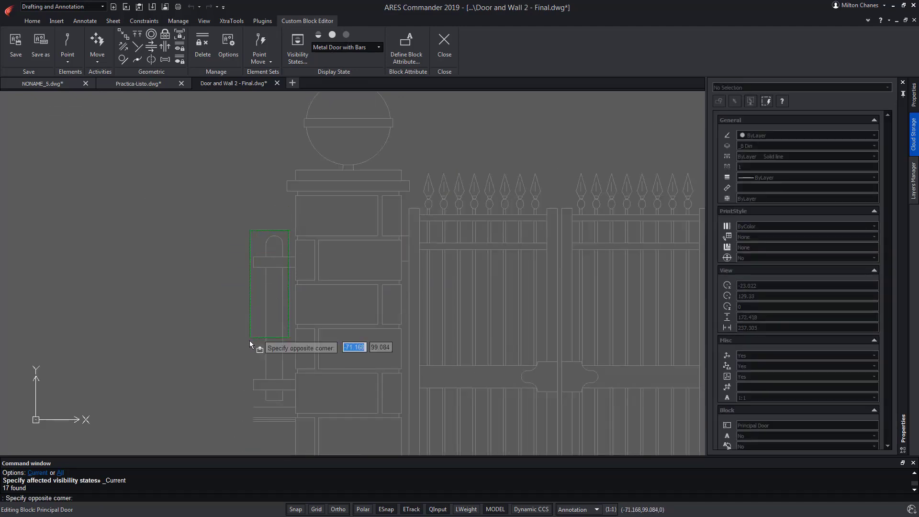
left_click(229, 403)
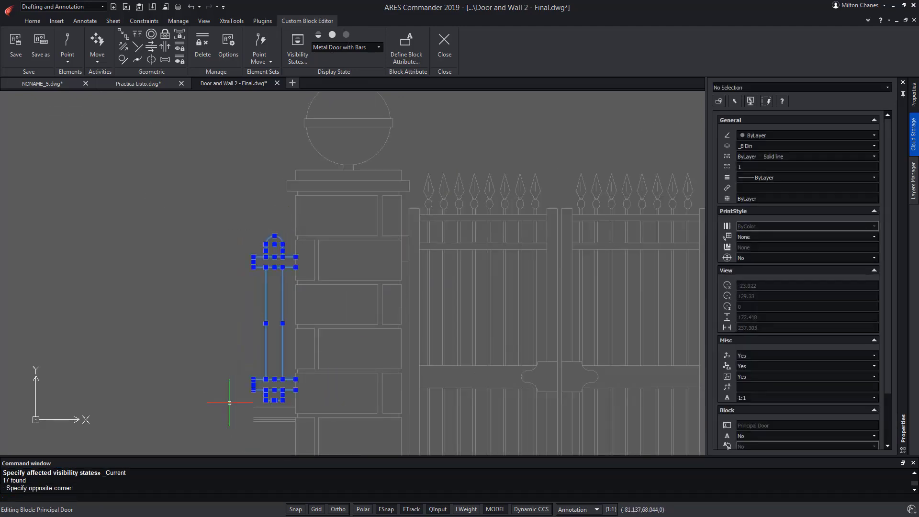
left_click(346, 36)
scroll(209, 251, "down", 4)
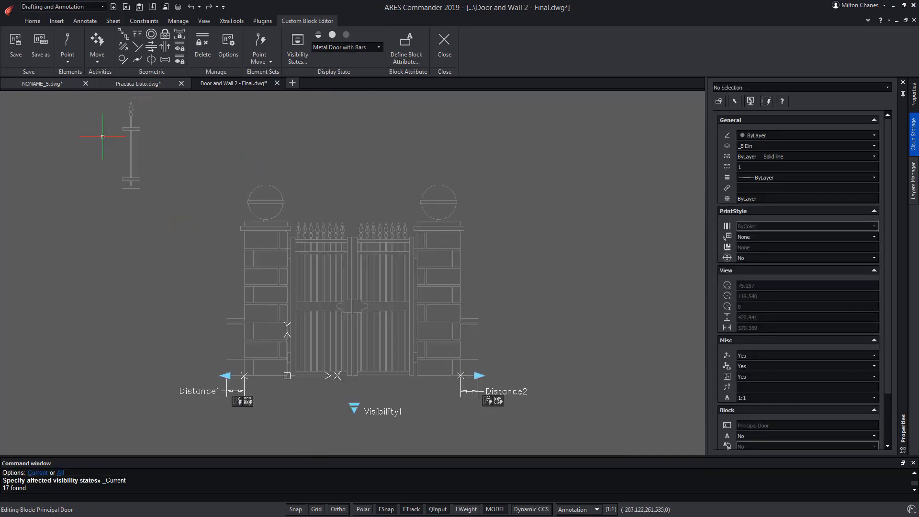
Move the spiked post from its pasted spot to beside the left pillar.
left_click(32, 21)
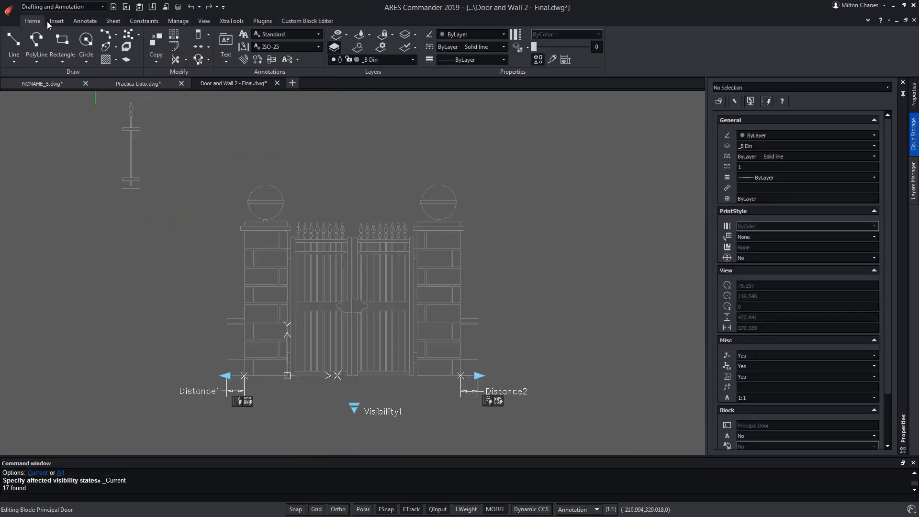
left_click(155, 61)
left_click(168, 83)
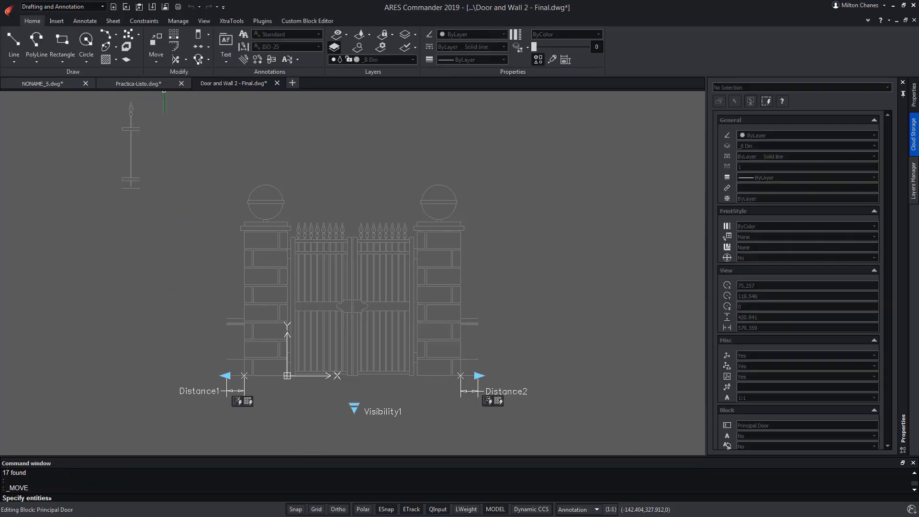
left_click(116, 95)
left_click(160, 186)
key("Return")
left_click(144, 188)
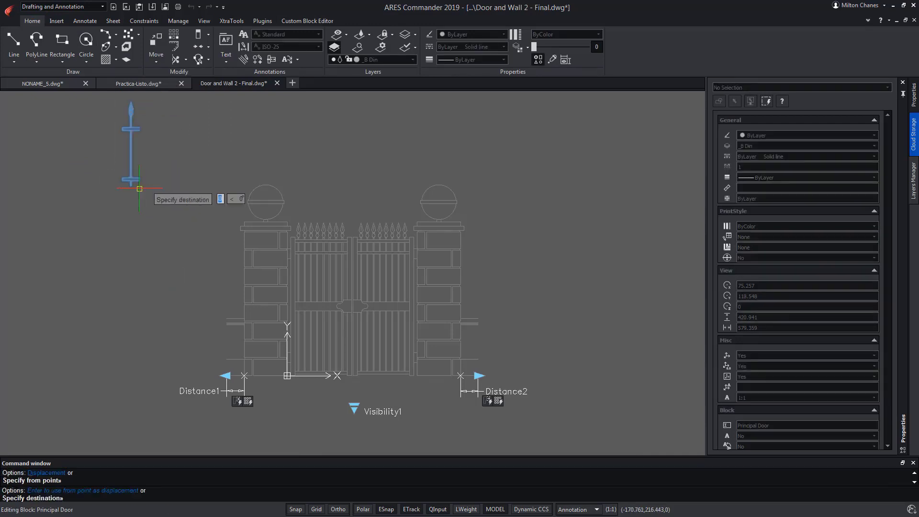
scroll(220, 319, "up", 4)
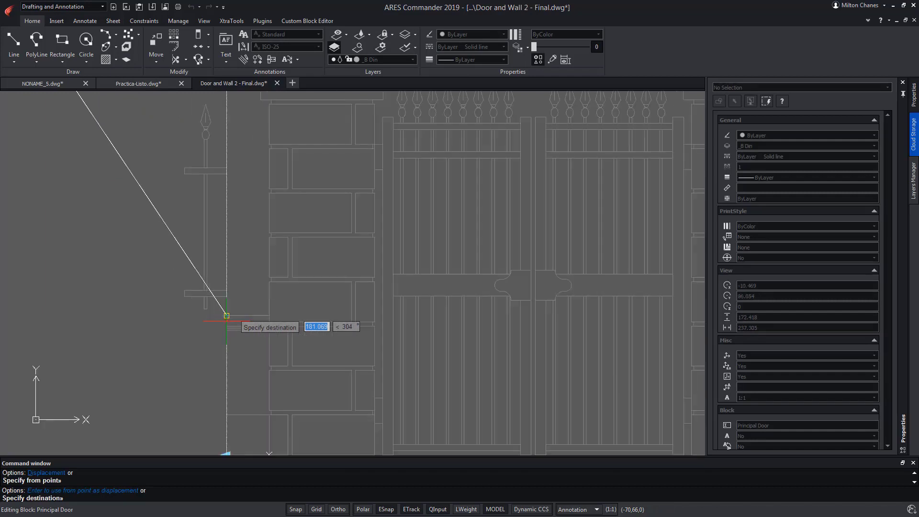
left_click(261, 317)
scroll(181, 319, "down", 5)
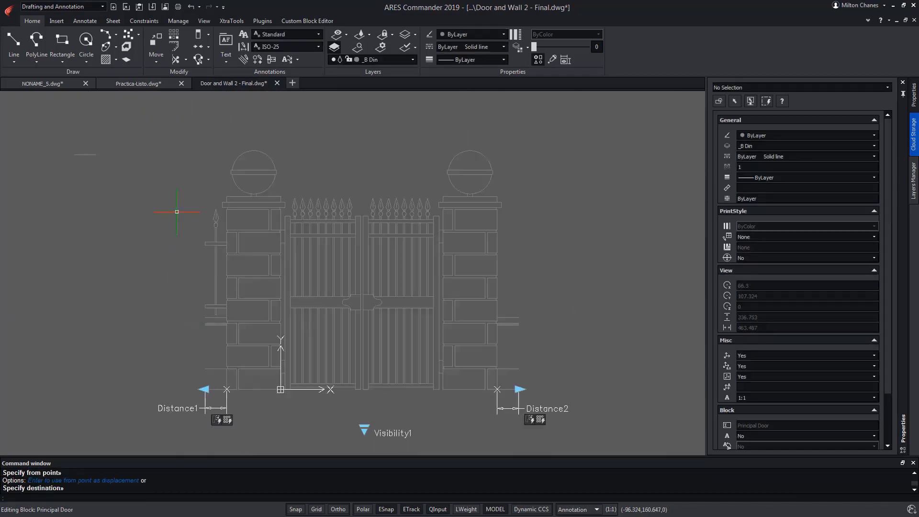
Copy the post with its crossbars beside the right pillar and delete a leftover object.
left_click(159, 60)
left_click(166, 74)
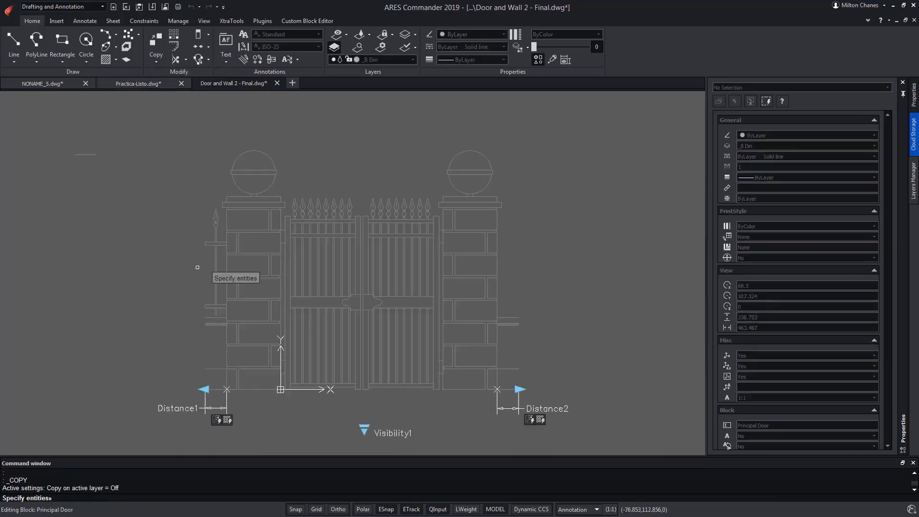
scroll(197, 268, "up", 3)
left_click(244, 160)
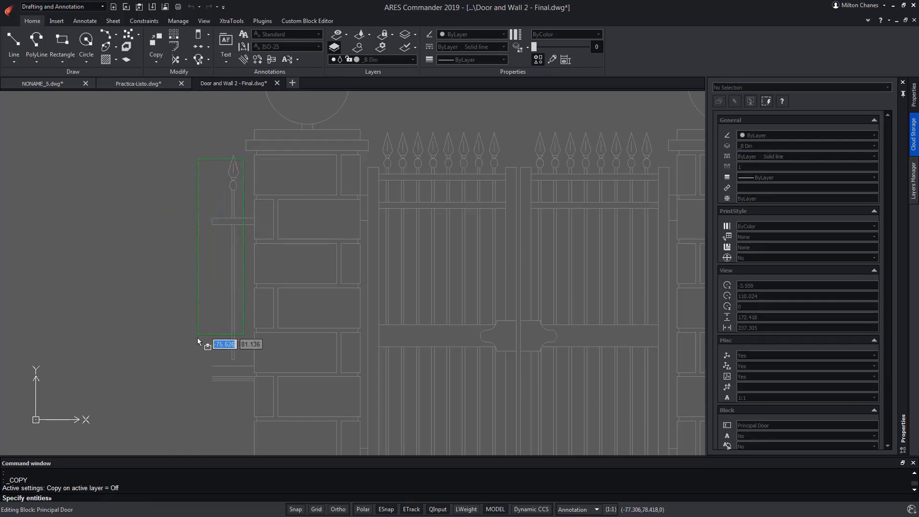
left_click(199, 360)
key("Return")
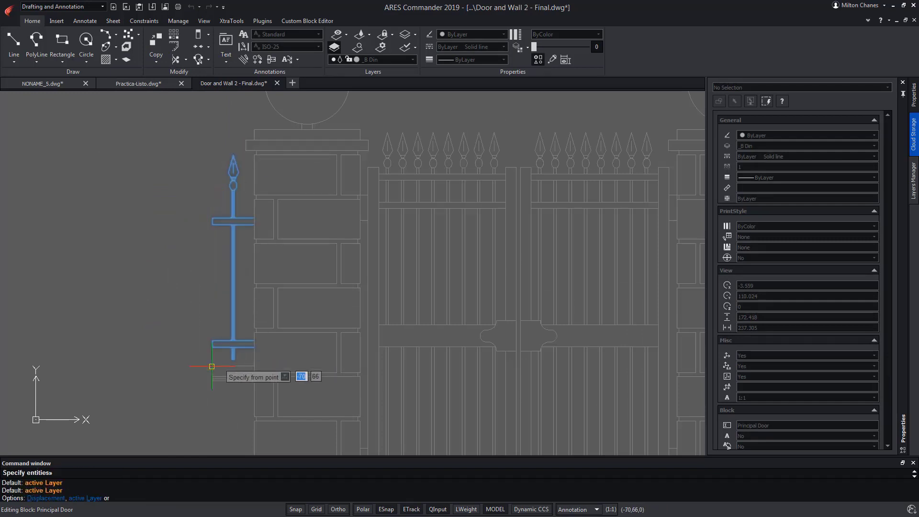
left_click(211, 367)
middle_click_drag(380, 317, 4, 261)
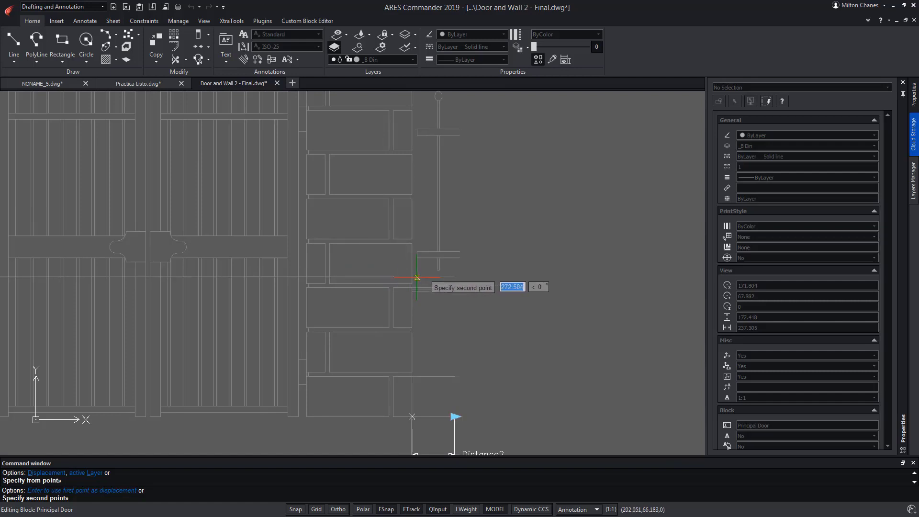
key("Escape")
key("Delete")
scroll(113, 184, "down", 3)
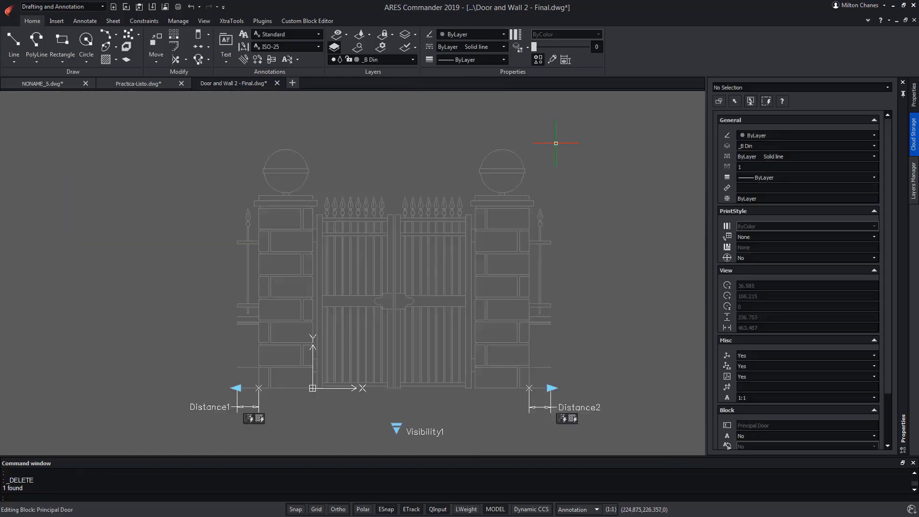
left_click(313, 21)
left_click(445, 45)
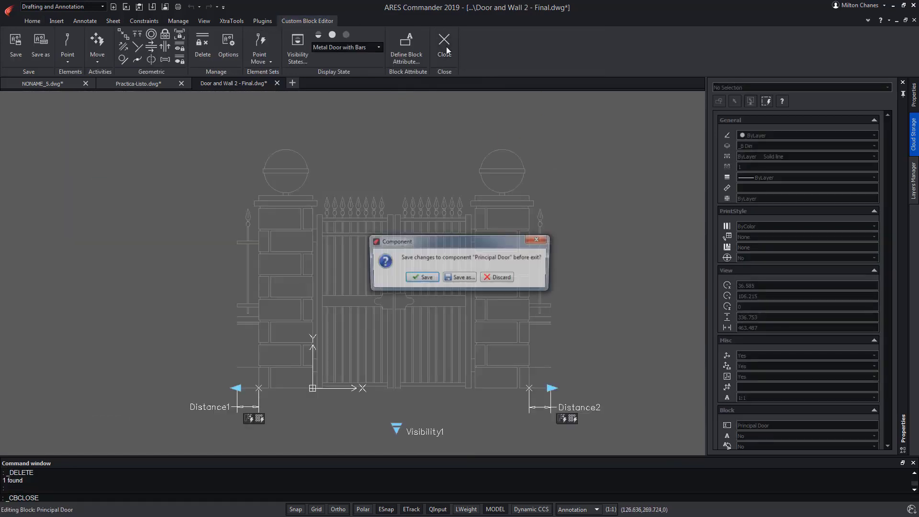
left_click(420, 280)
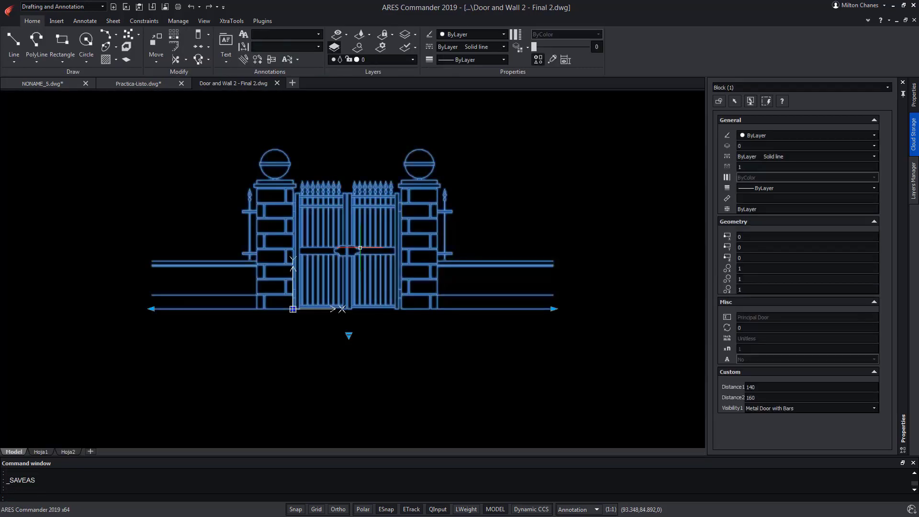
left_click(349, 336)
left_click(386, 343)
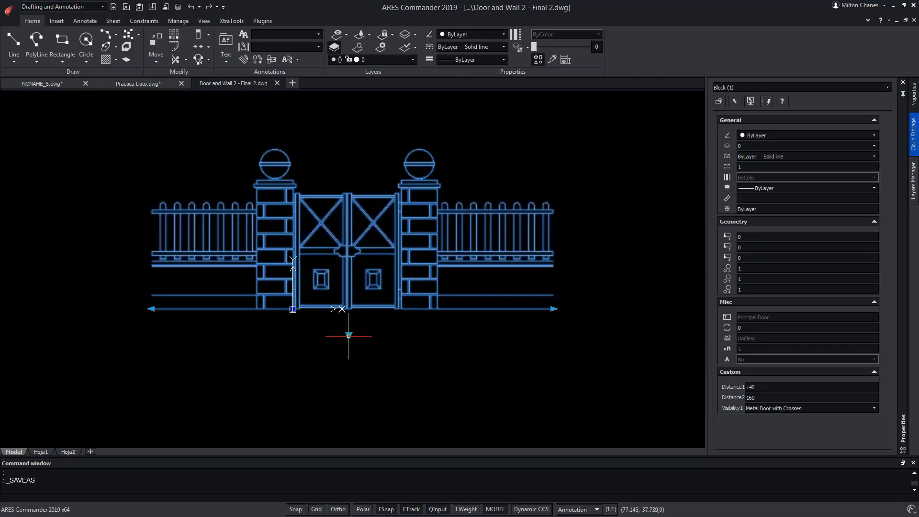
left_click(348, 336)
left_click(393, 357)
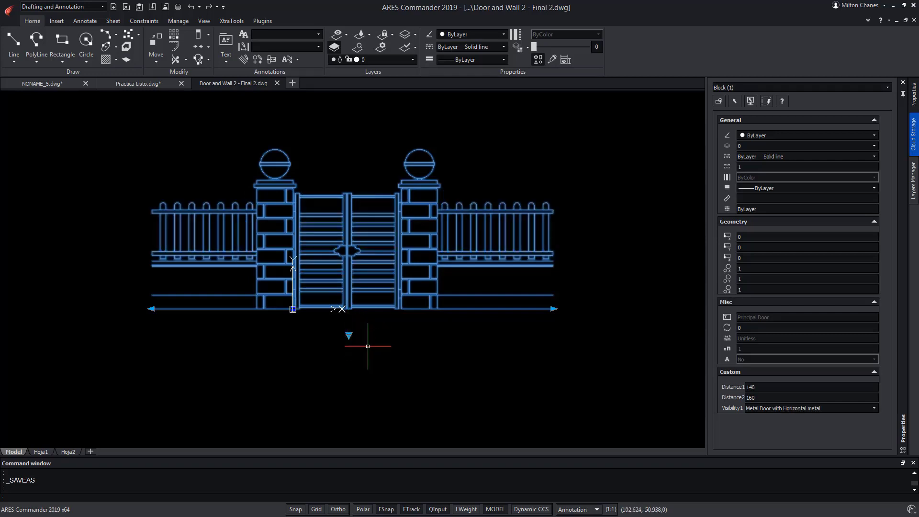
left_click(348, 336)
left_click(384, 387)
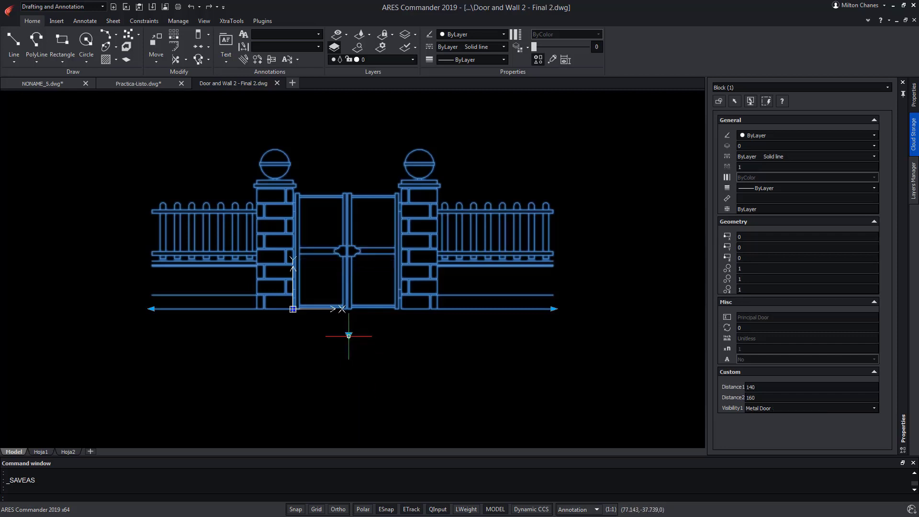
left_click(349, 336)
left_click(391, 372)
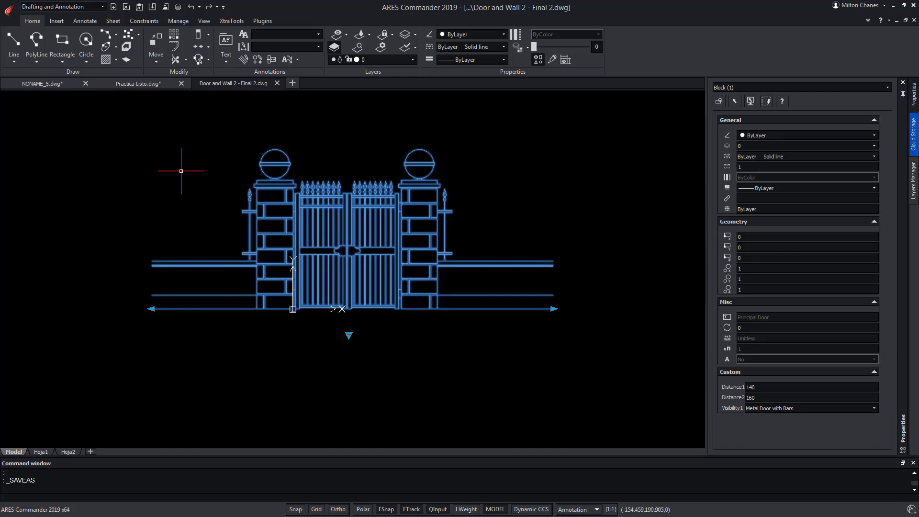
Reopen the Principal Door block and add a pattern activity repeating the left post along Distance1.
double_click(336, 249)
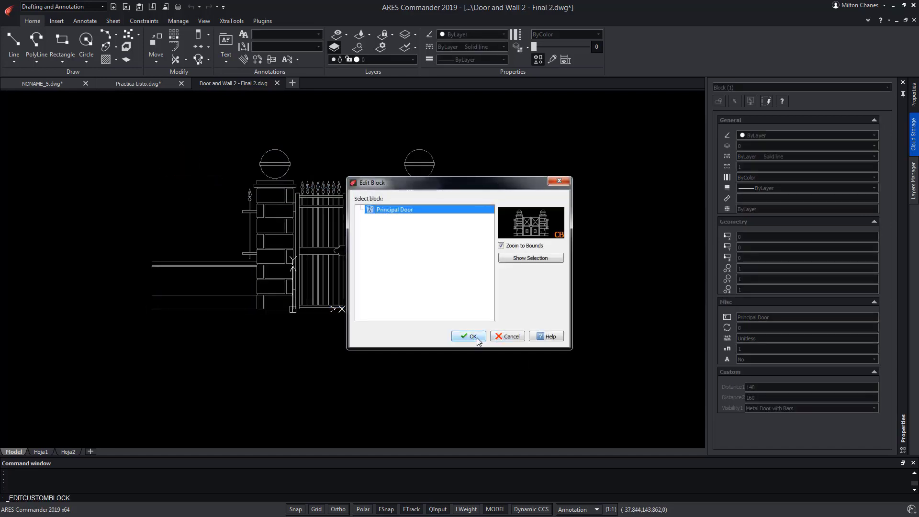
left_click(471, 337)
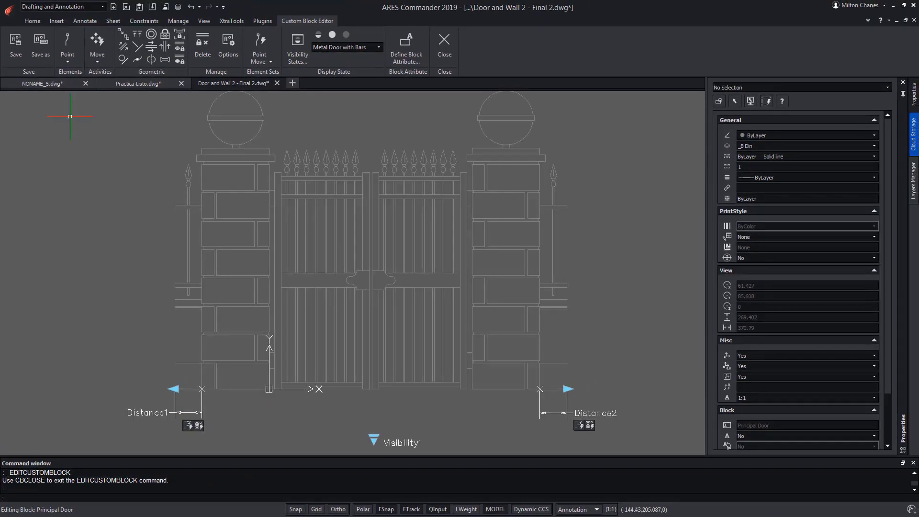
left_click(98, 60)
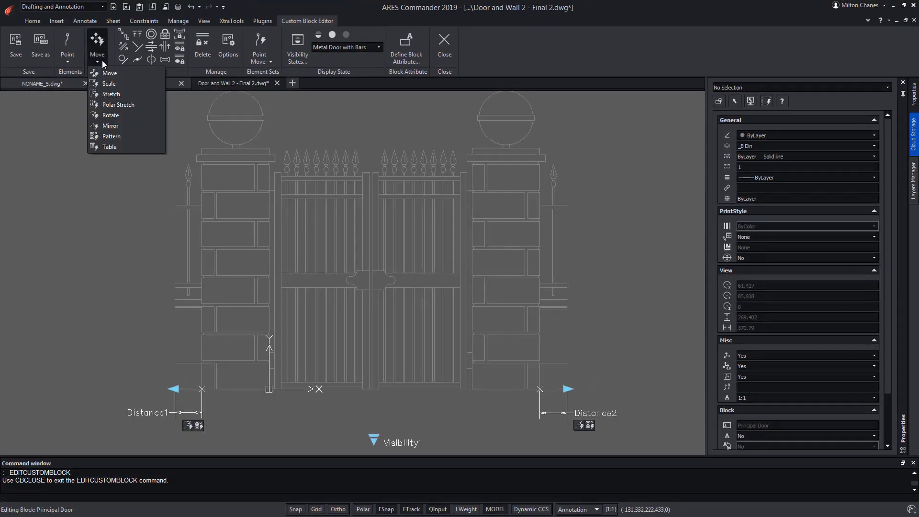
left_click(106, 137)
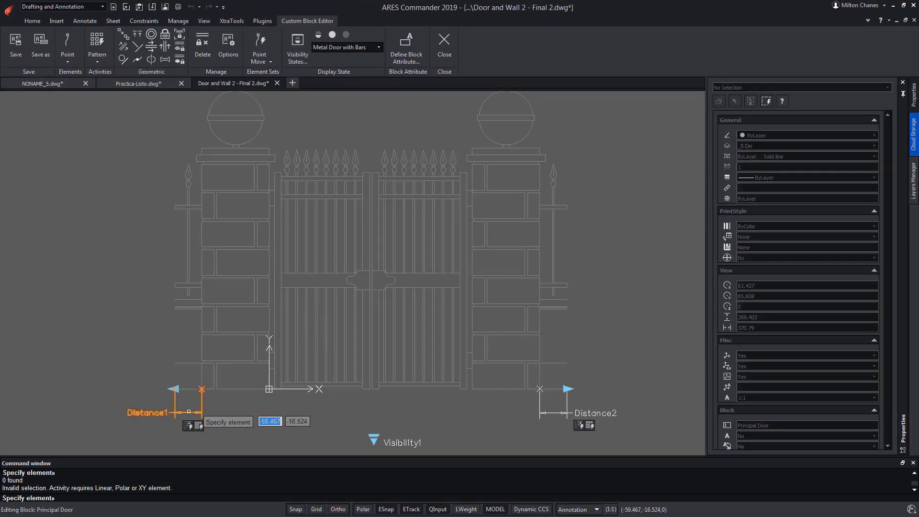
left_click(188, 412)
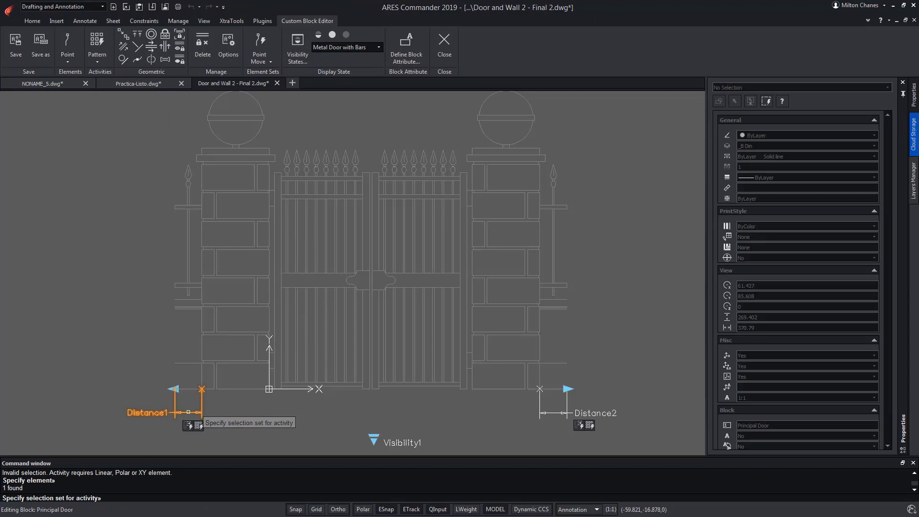
left_click(183, 160)
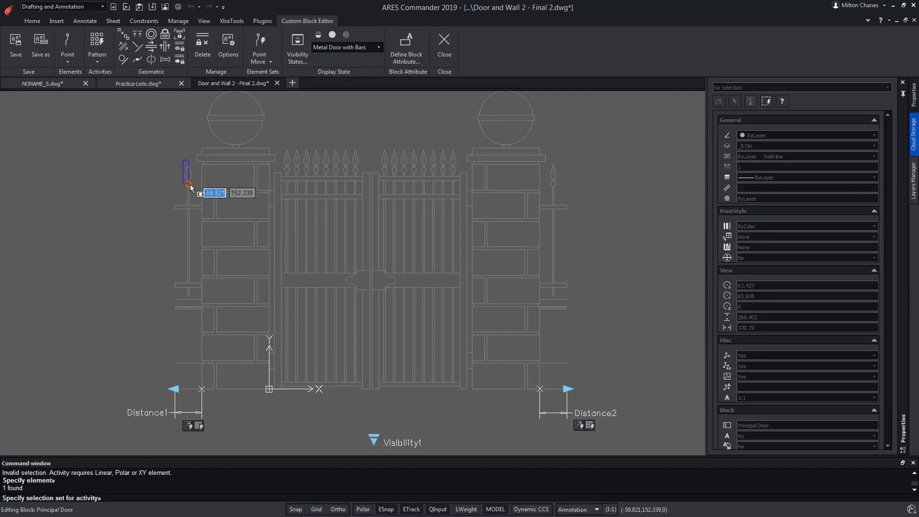
left_click(194, 297)
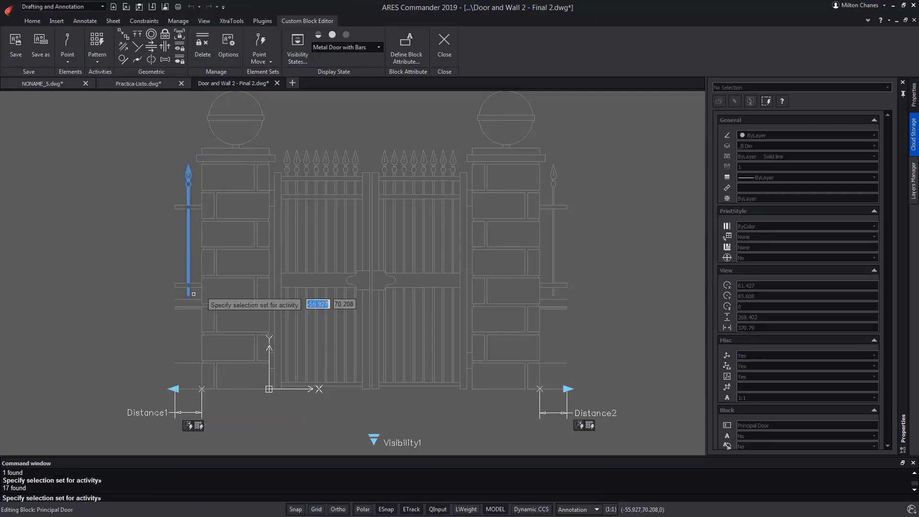
key("Return")
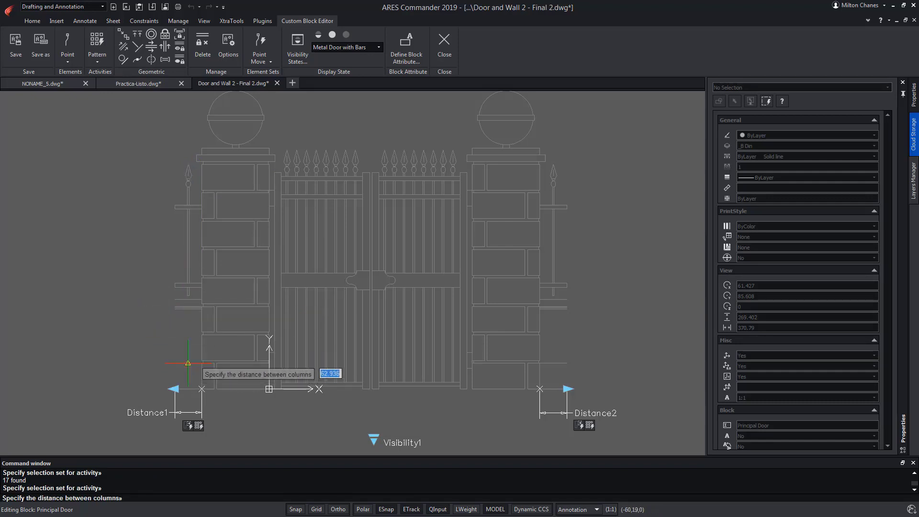
left_click(201, 286)
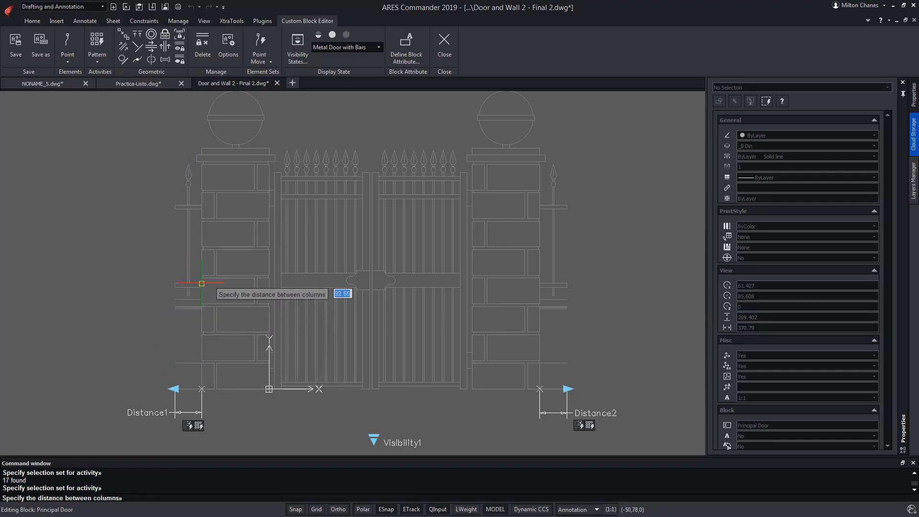
left_click(175, 284)
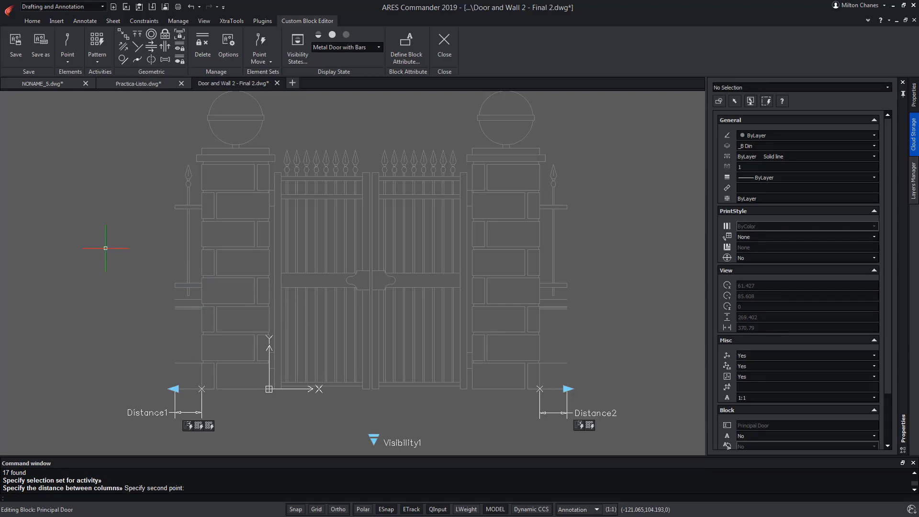
left_click(98, 59)
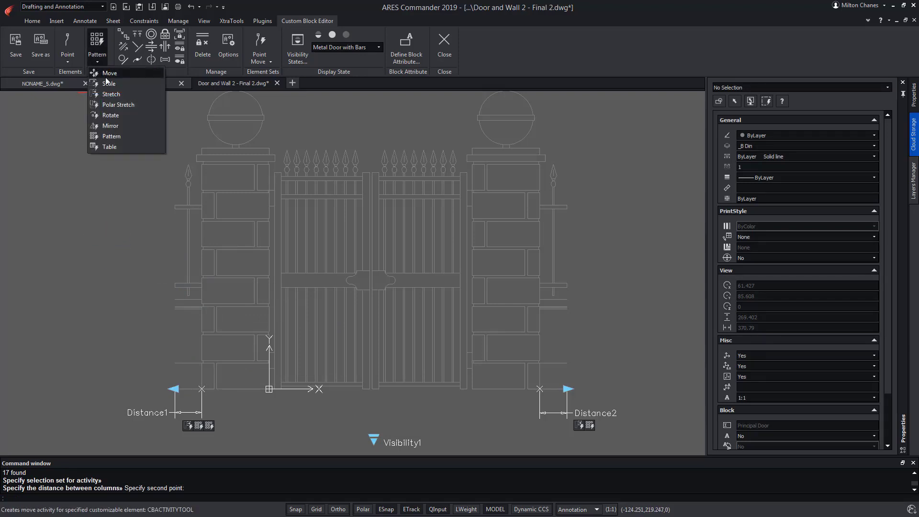
Add a stretch activity on Distance1's endpoint framing the left fence post, then close the editor.
left_click(110, 94)
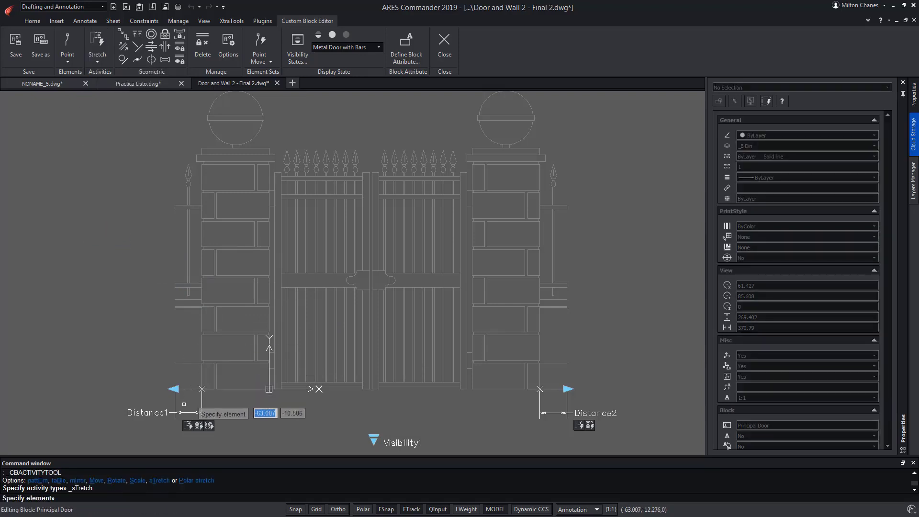
left_click(183, 410)
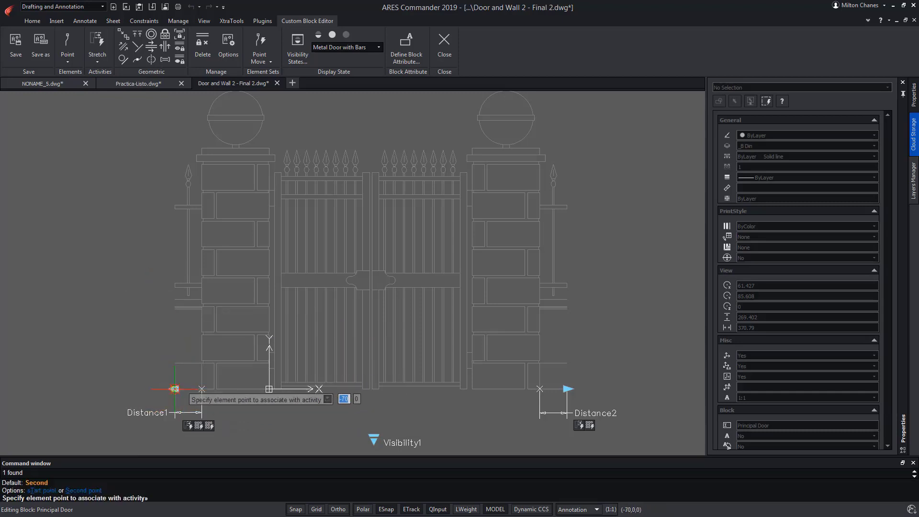
left_click(175, 389)
scroll(148, 224, "up", 3)
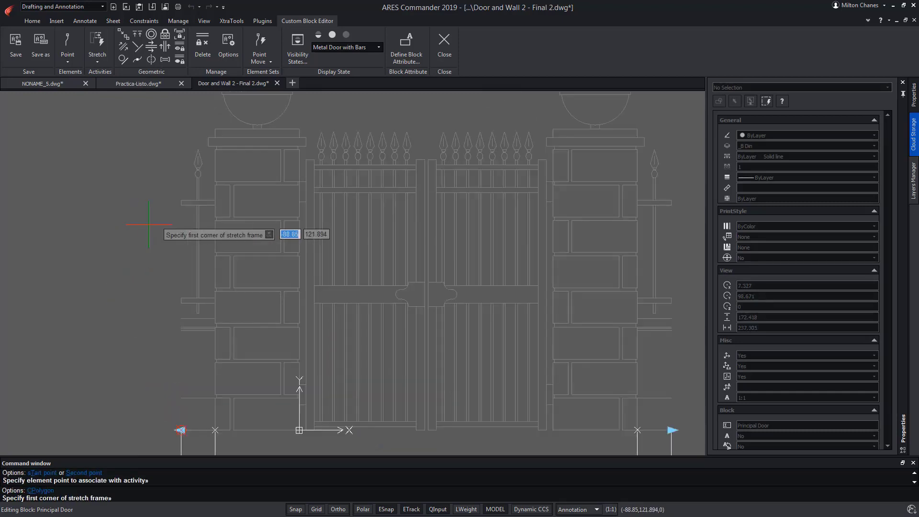
scroll(211, 170, "down", 3)
left_click(189, 152)
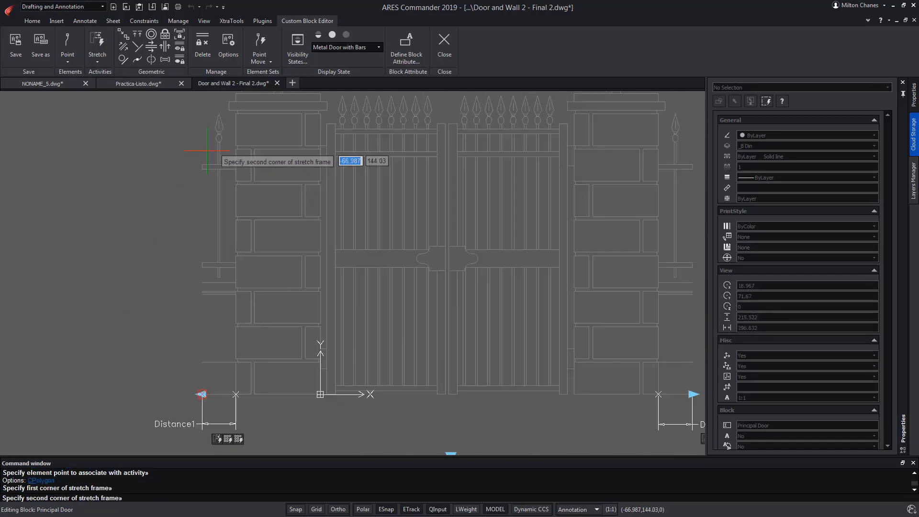
left_click(189, 275)
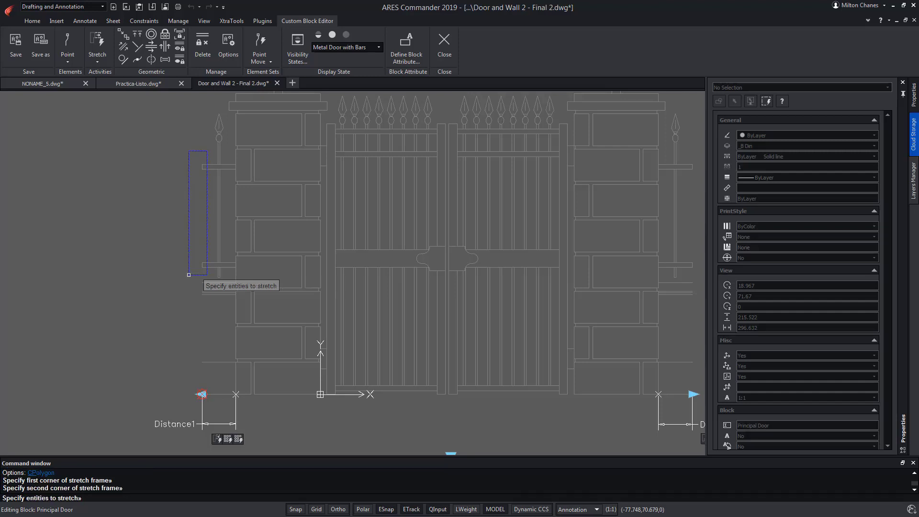
left_click(209, 156)
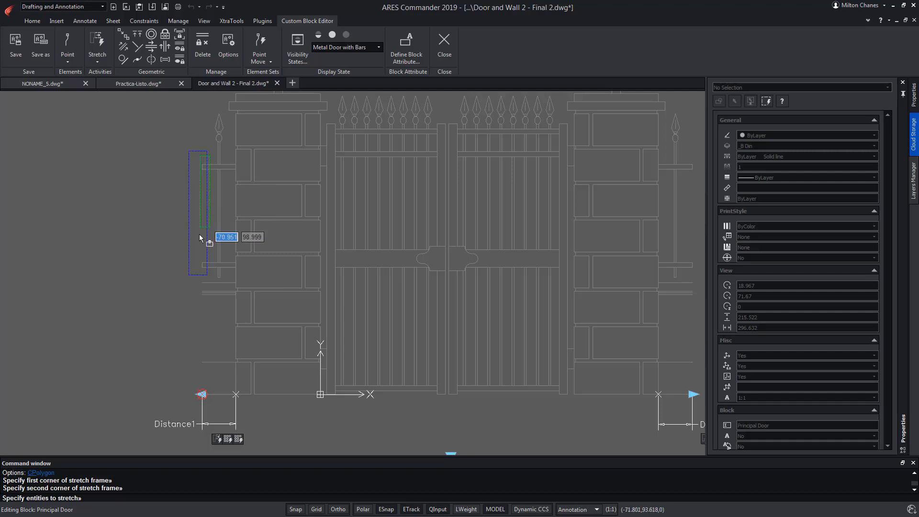
left_click(201, 272)
left_click(450, 45)
Save the block changes, drag the left Distance1 grip out to 200, and reopen the block.
left_click(417, 275)
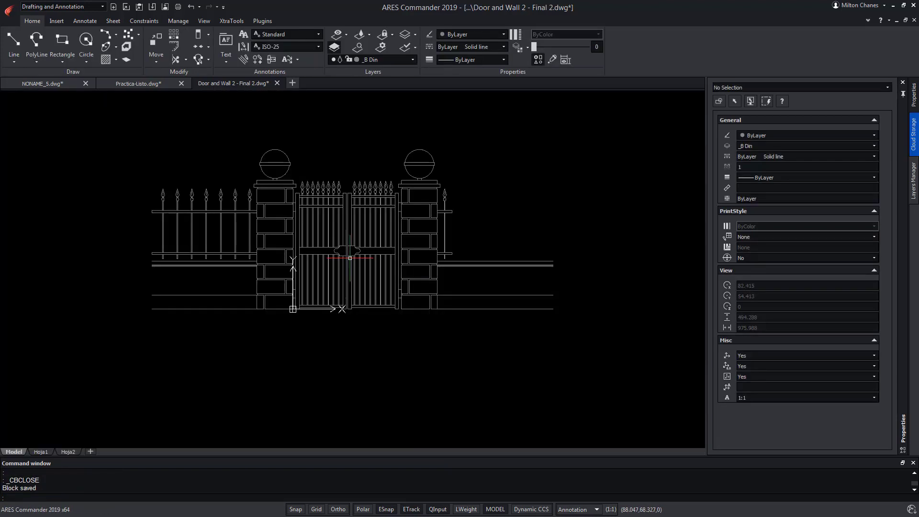
left_click(152, 309)
left_click(152, 309)
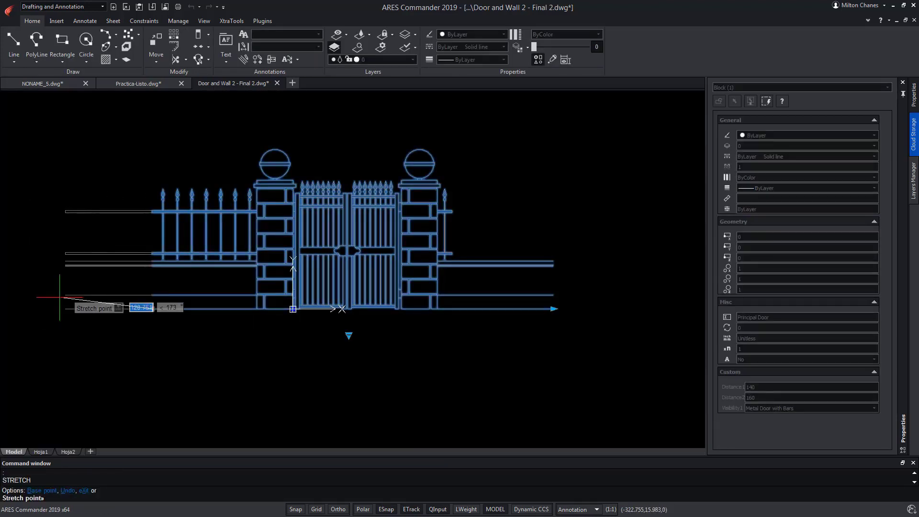
left_click(107, 311)
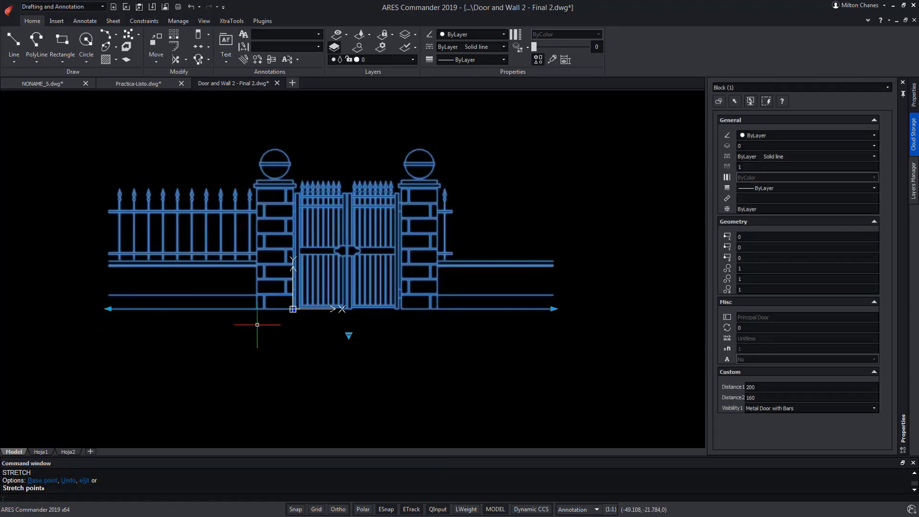
double_click(259, 310)
Add a Distance2 pattern action that repeats the right finial at the picked column spacing.
left_click(469, 336)
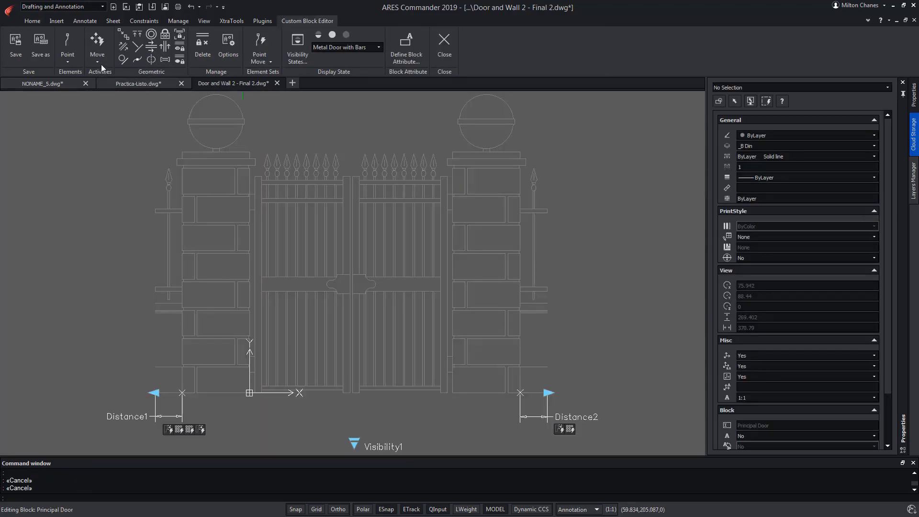
left_click(102, 61)
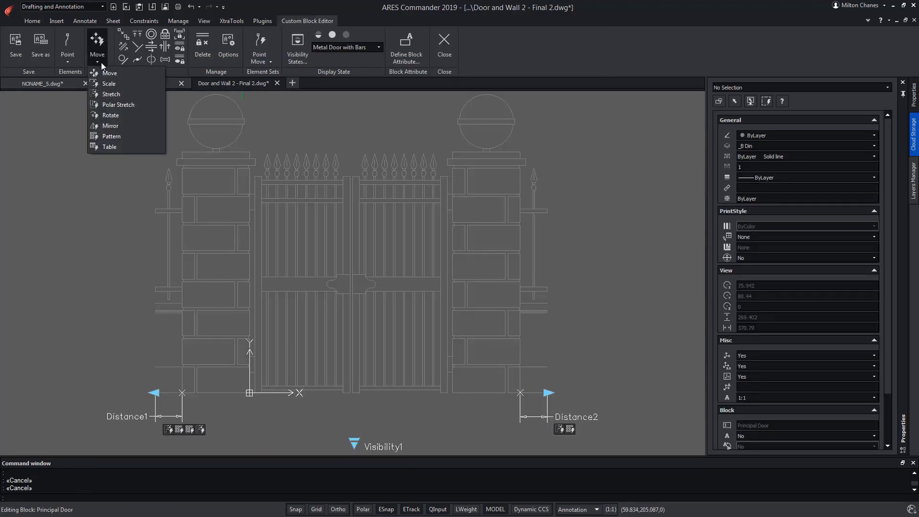
left_click(120, 135)
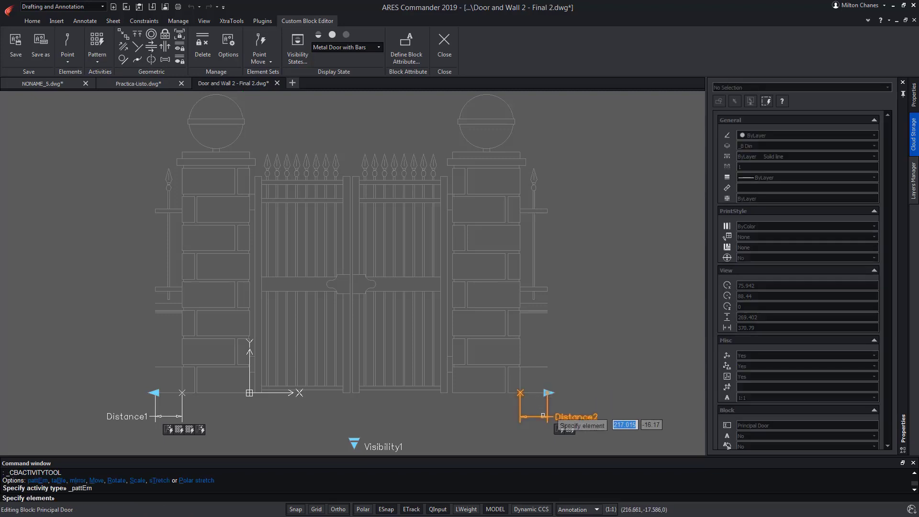
left_click(557, 427)
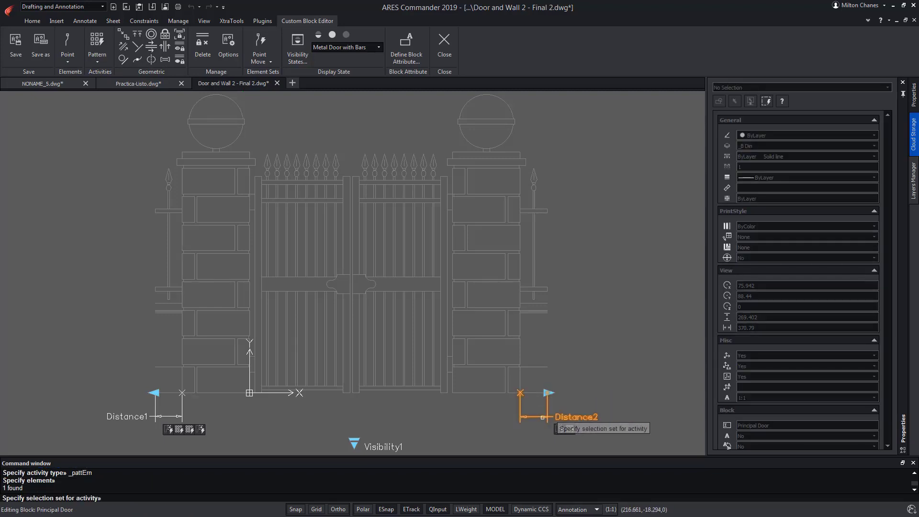
left_click(527, 165)
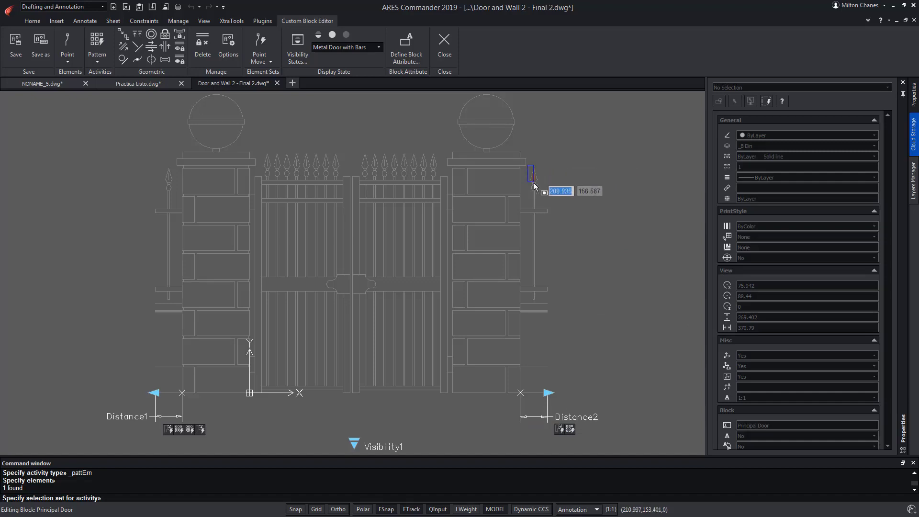
left_click(541, 300)
key("Return")
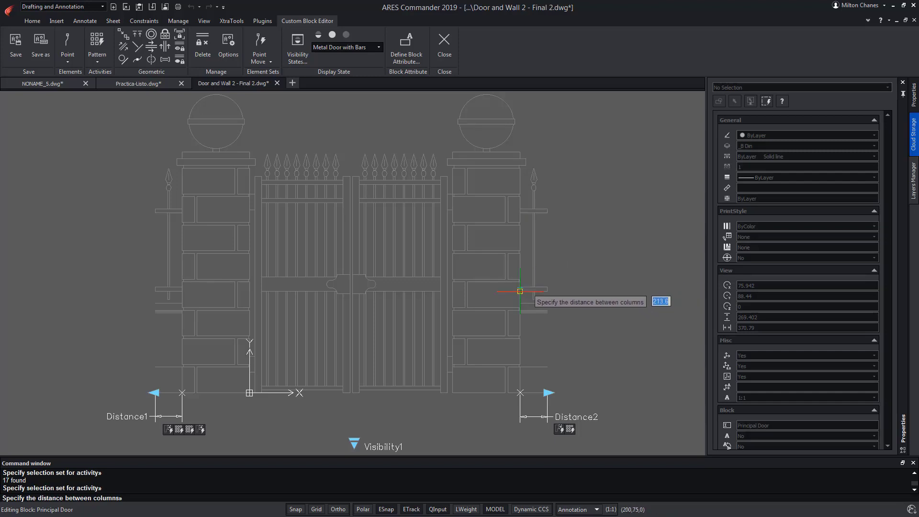
left_click(520, 291)
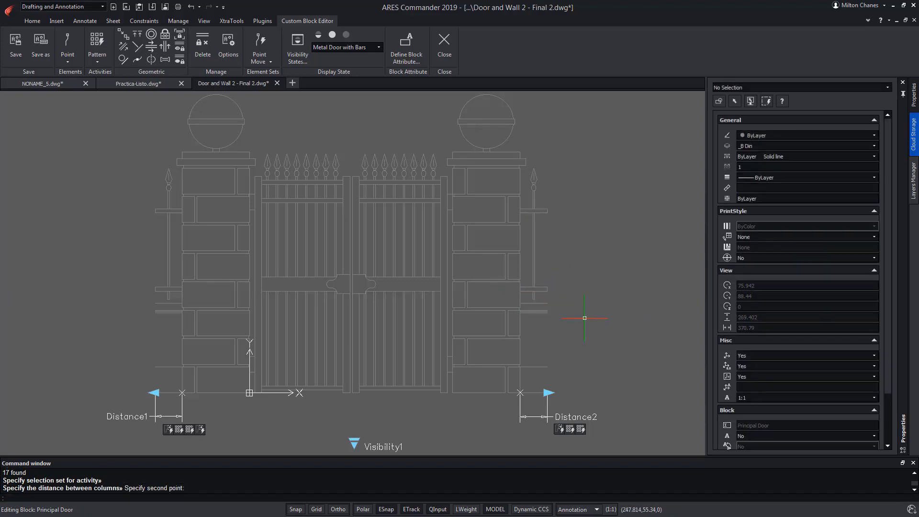
left_click(102, 59)
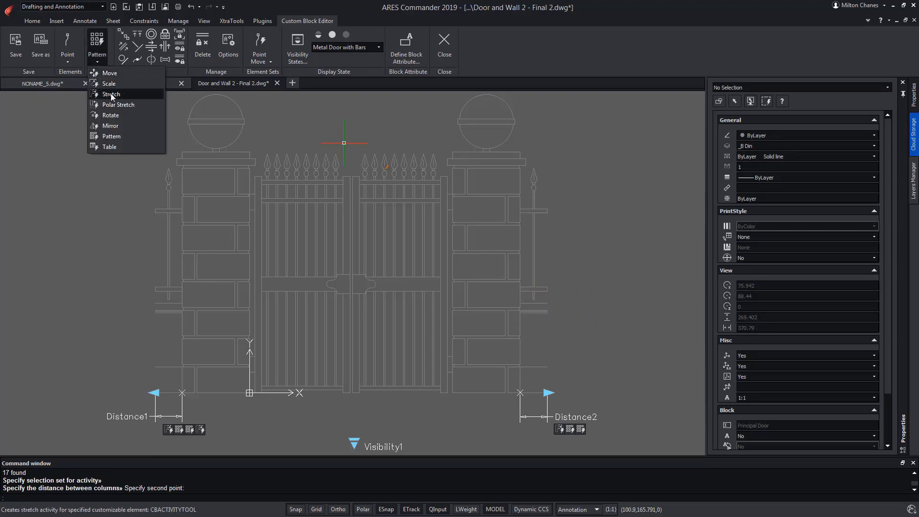
Attach a Distance2 stretch action to the two crossbars beside the right pillar.
left_click(106, 95)
left_click(536, 416)
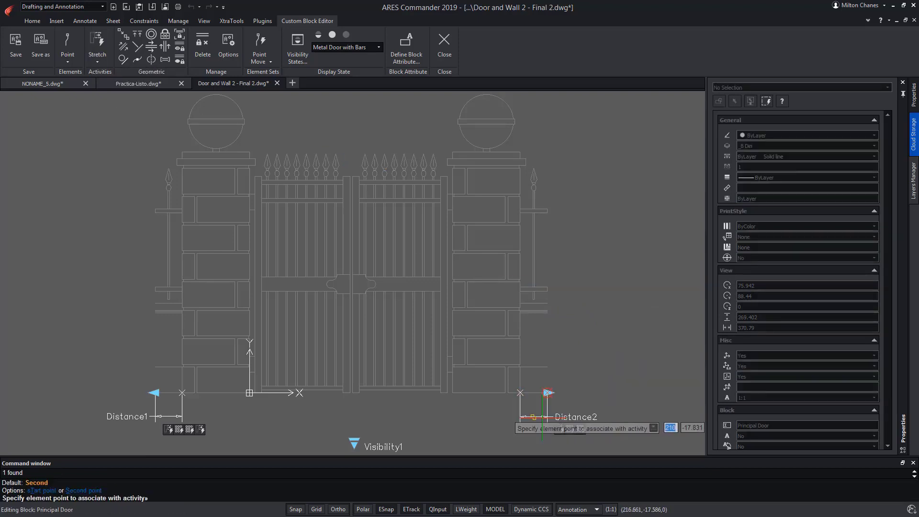
left_click(548, 392)
scroll(563, 219, "up", 2)
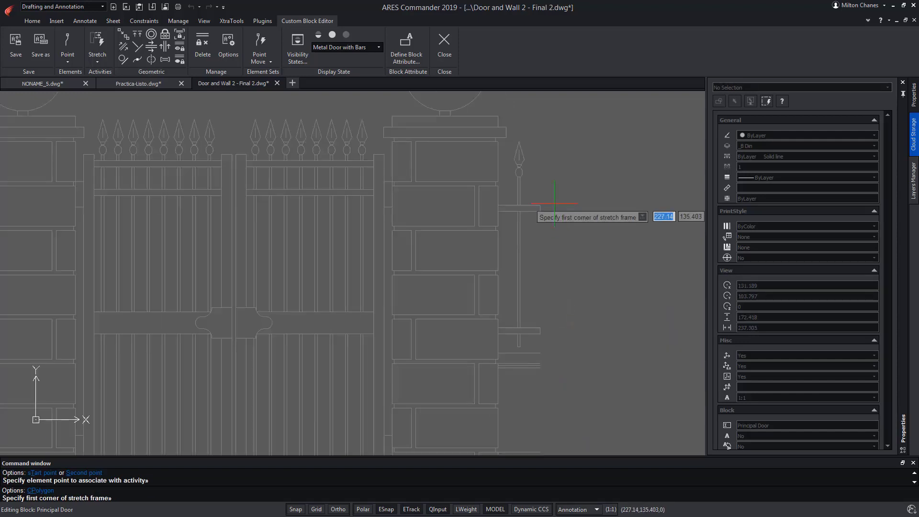
left_click(554, 195)
left_click(528, 344)
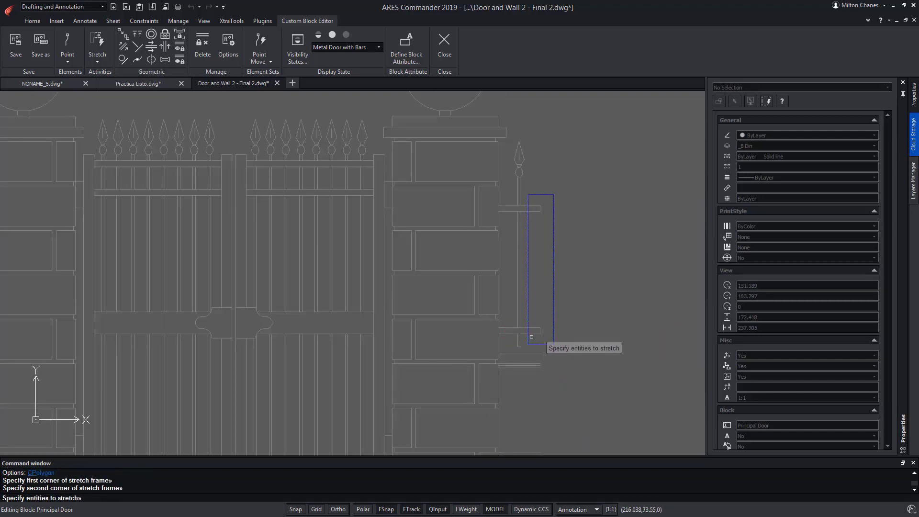
left_click(548, 199)
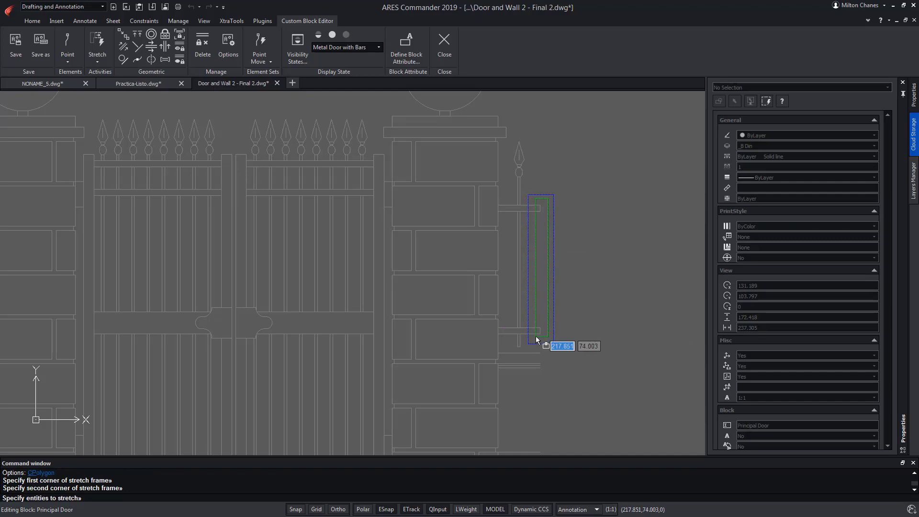
left_click(535, 336)
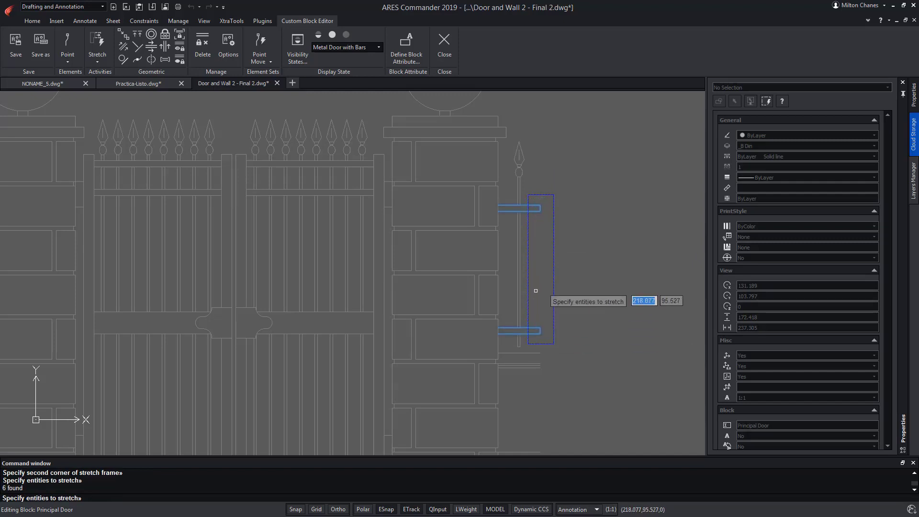
key("Escape")
scroll(535, 290, "down", 5)
Close the block editor saving Principal Door changes, then save the drawing.
left_click(444, 47)
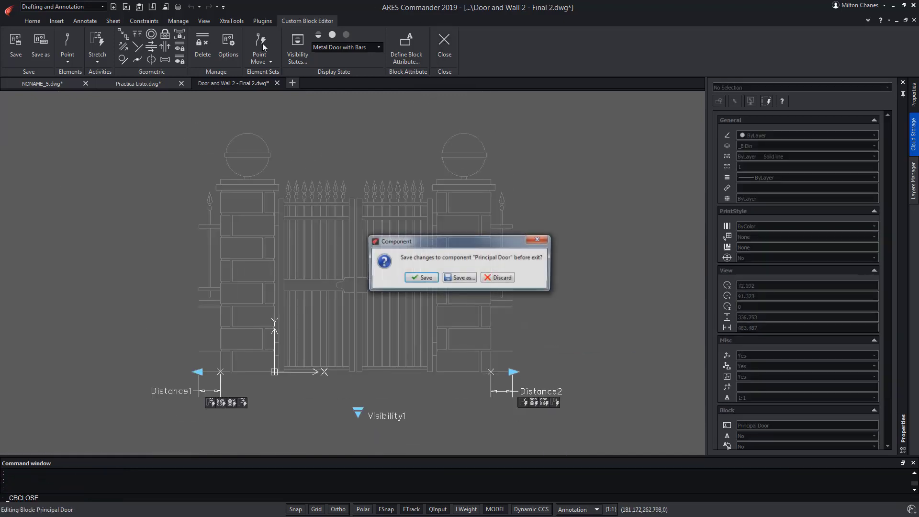
left_click(421, 278)
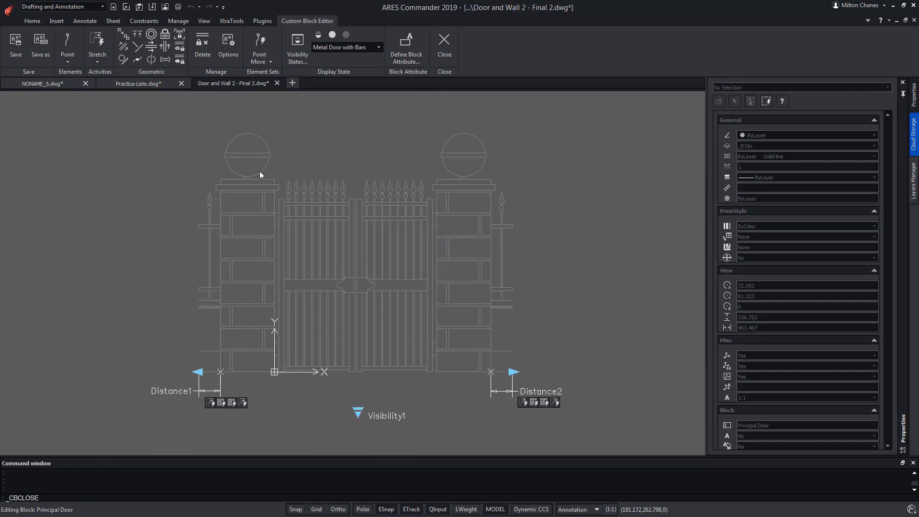
key("ctrl+s")
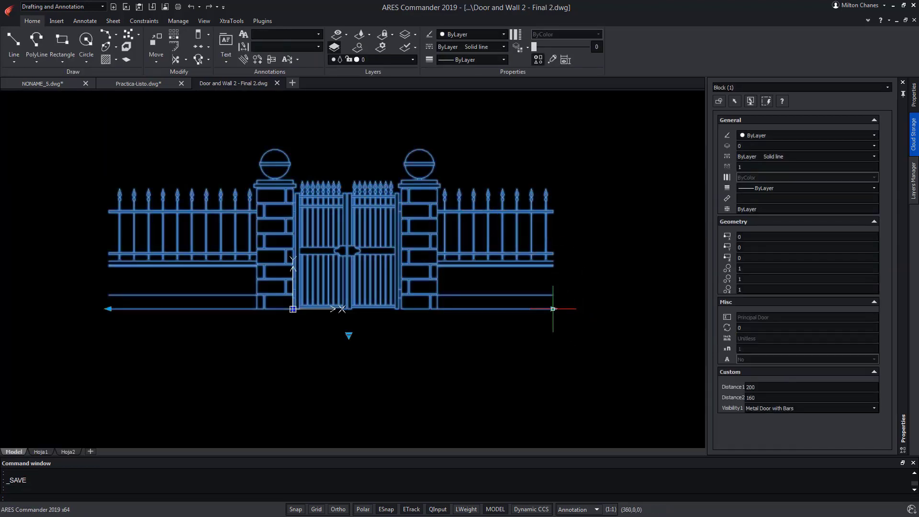
Lengthen the right fence, then try the Horizontal metal, plain Metal Door and Bars door styles.
left_click(553, 309)
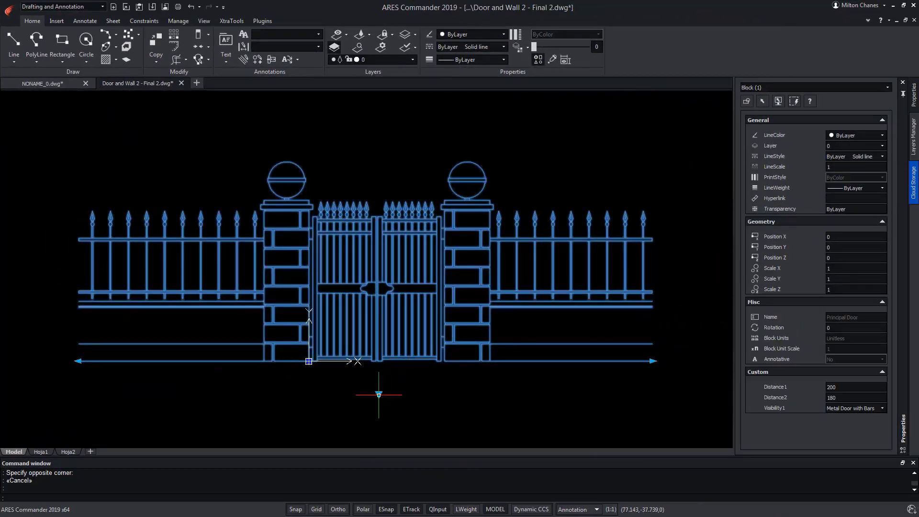
left_click(378, 395)
left_click(410, 410)
left_click(380, 395)
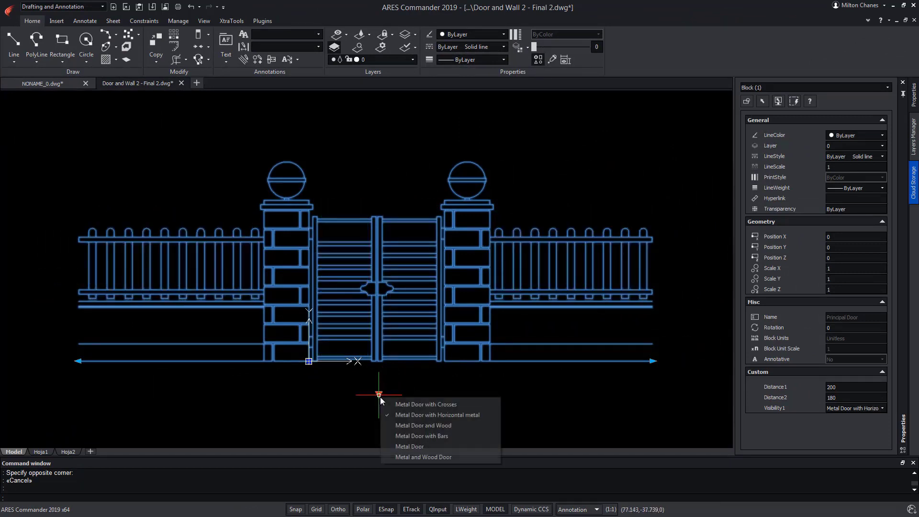
left_click(421, 446)
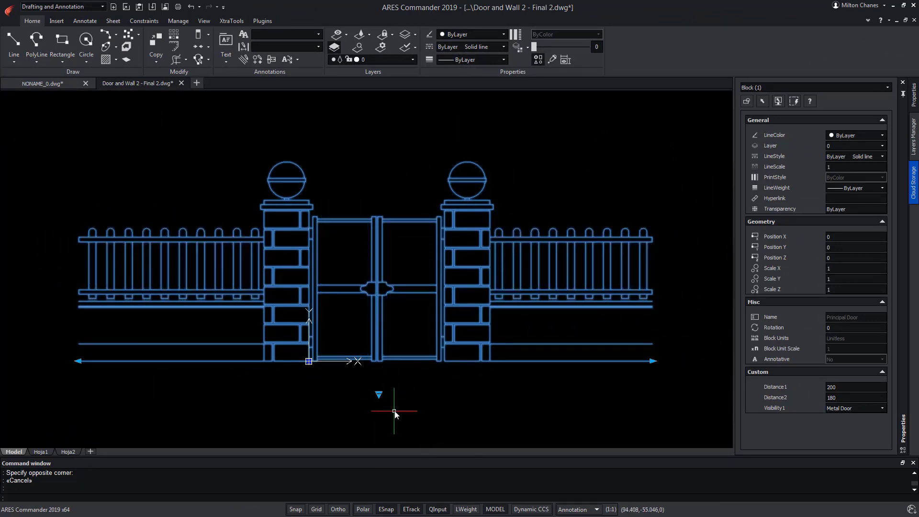
left_click(379, 395)
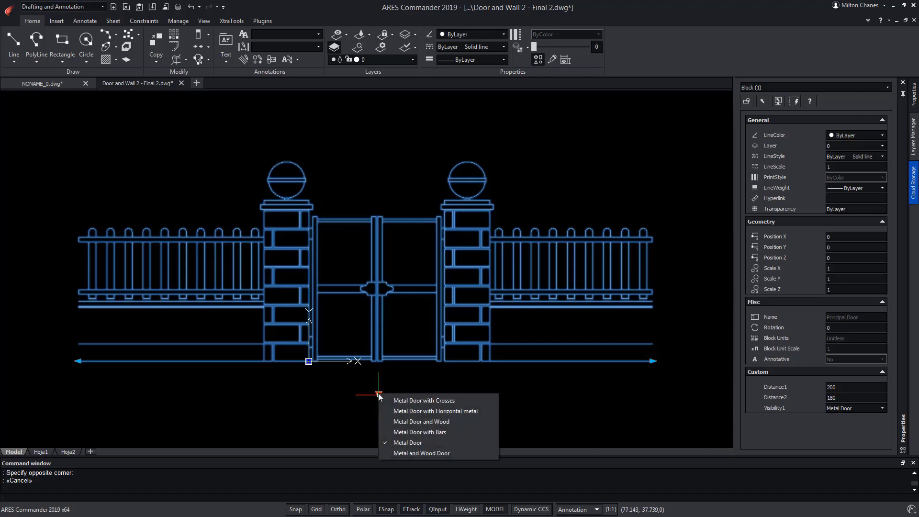
left_click(429, 433)
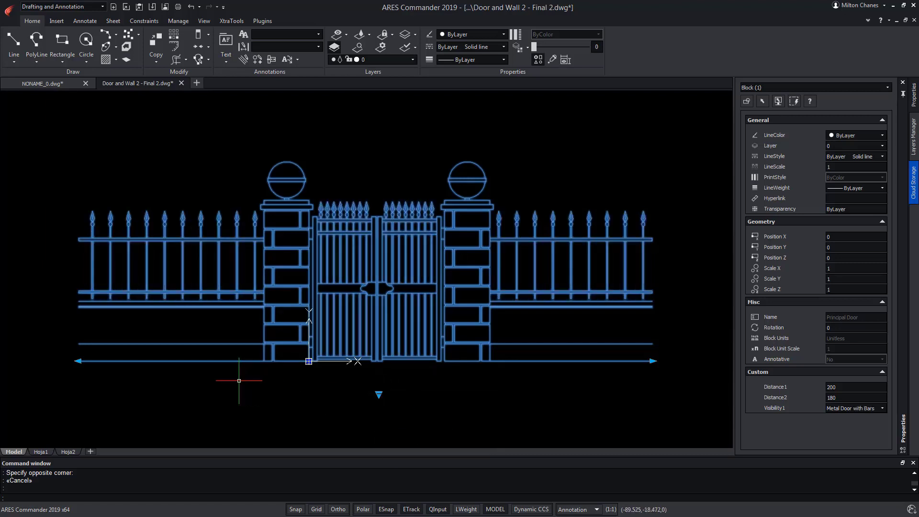
Shorten the left fence to Distance1 120, choose Horizontal metal, and open Help.
left_click(78, 361)
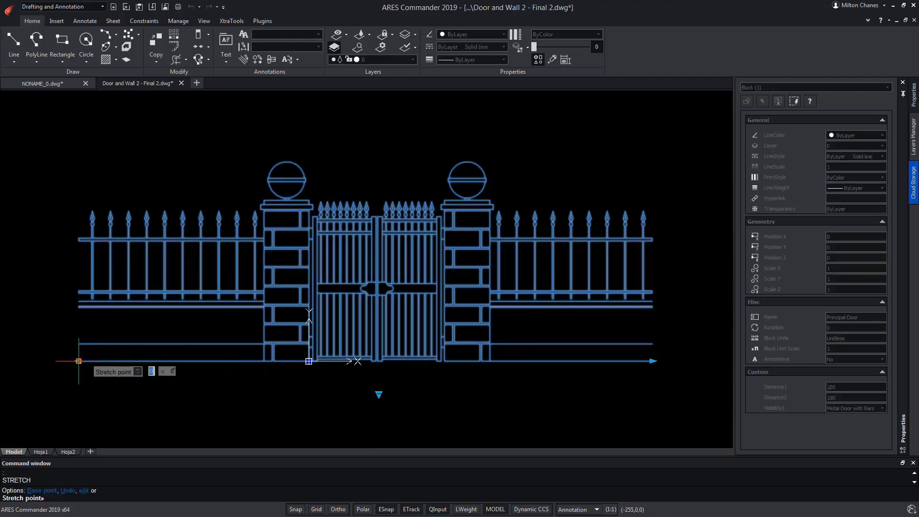
left_click(149, 381)
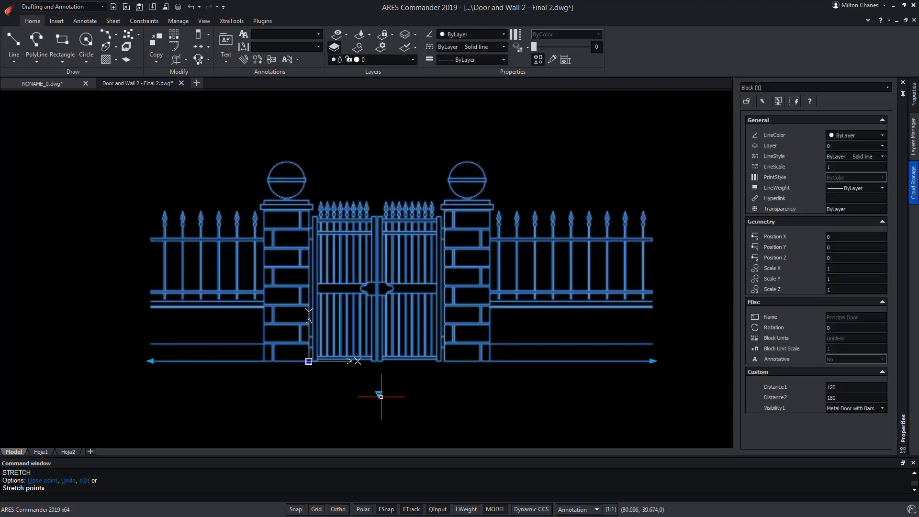
left_click(379, 395)
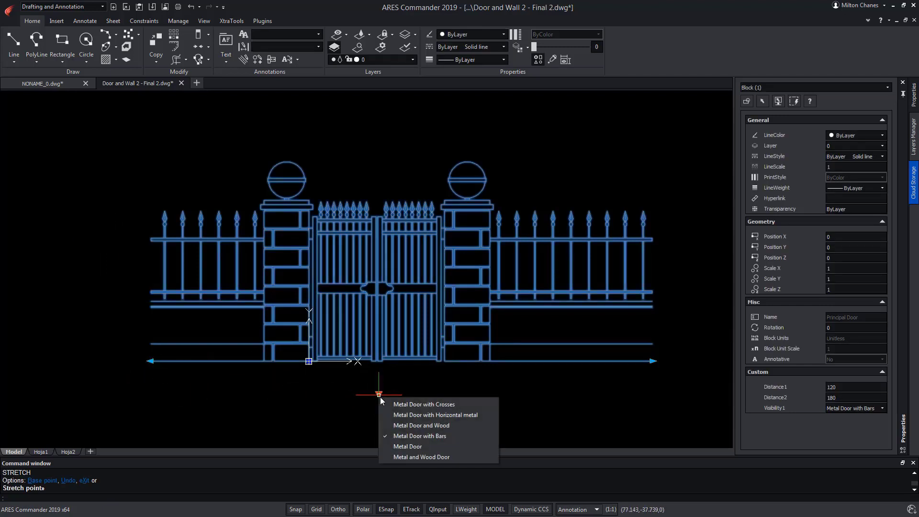
left_click(417, 415)
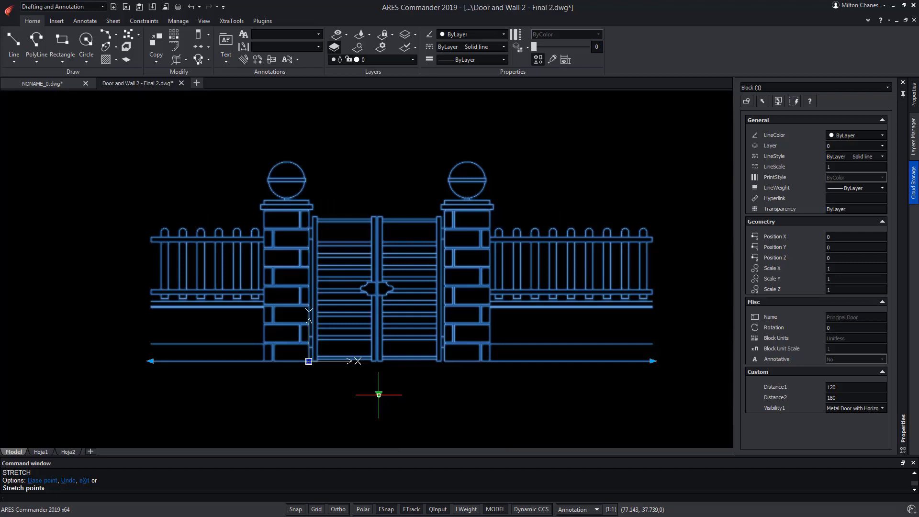
left_click(879, 21)
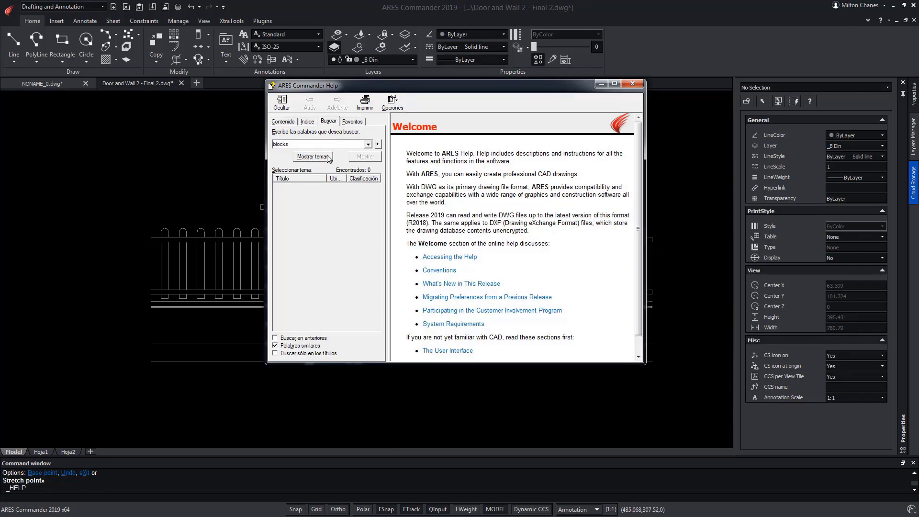